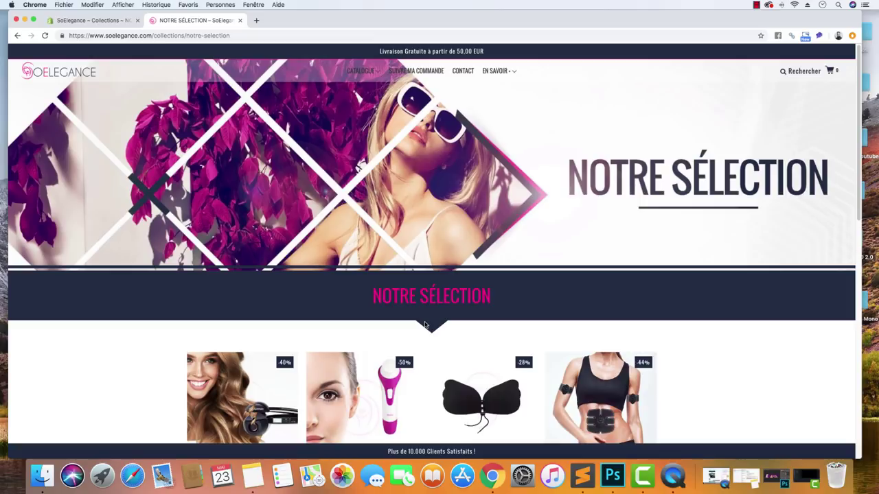
Review the NOTRE SÉLECTION collection's conditions, product list and image in the store admin.
left_click(97, 20)
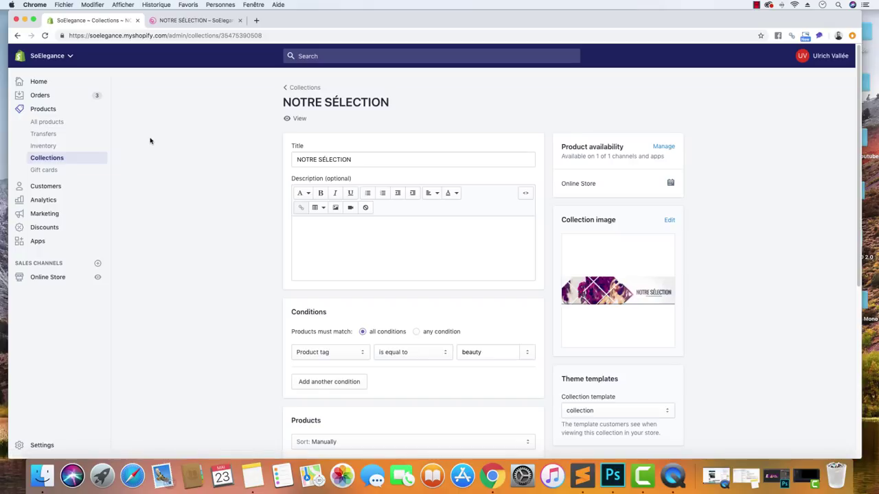
scroll(220, 180, "down", 5)
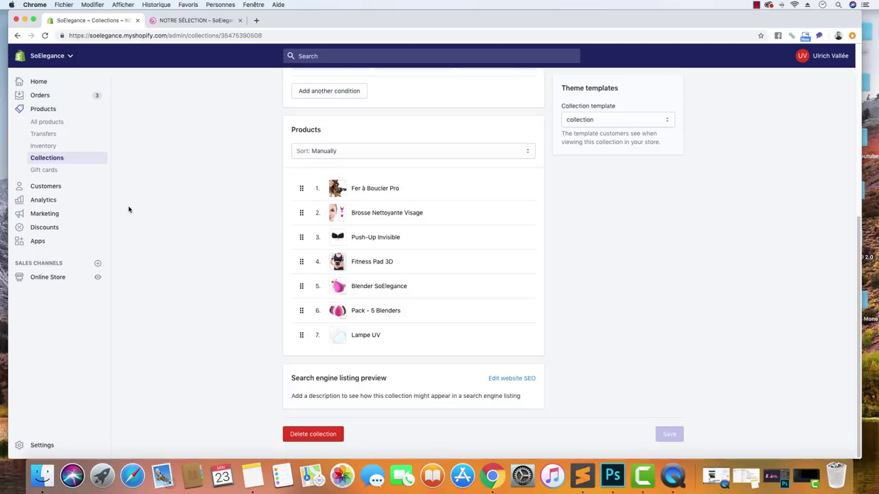
scroll(206, 275, "up", 2)
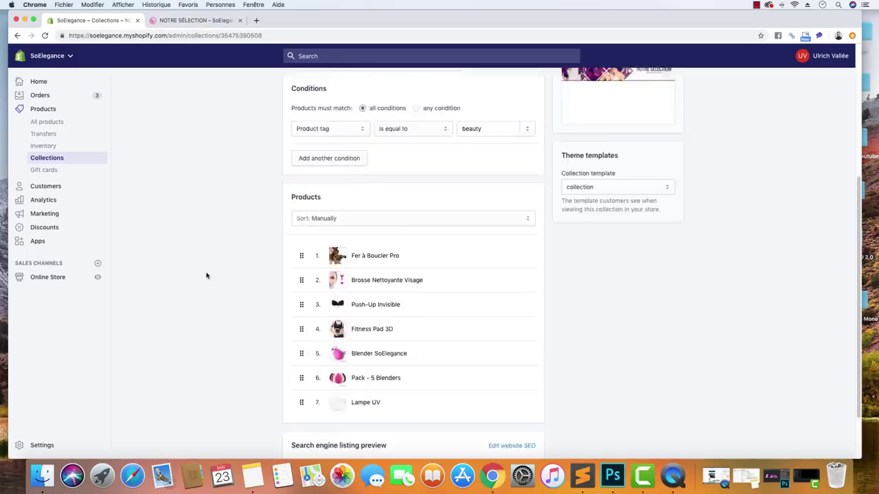
scroll(206, 275, "up", 5)
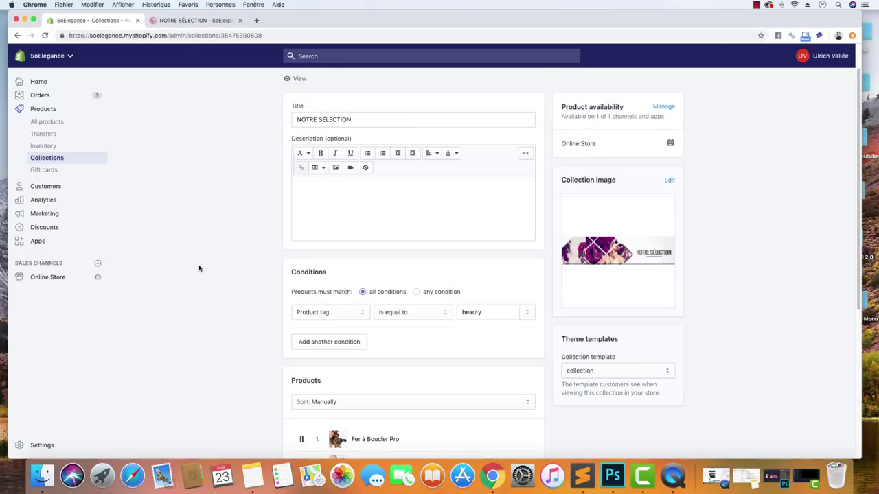
left_click(633, 255)
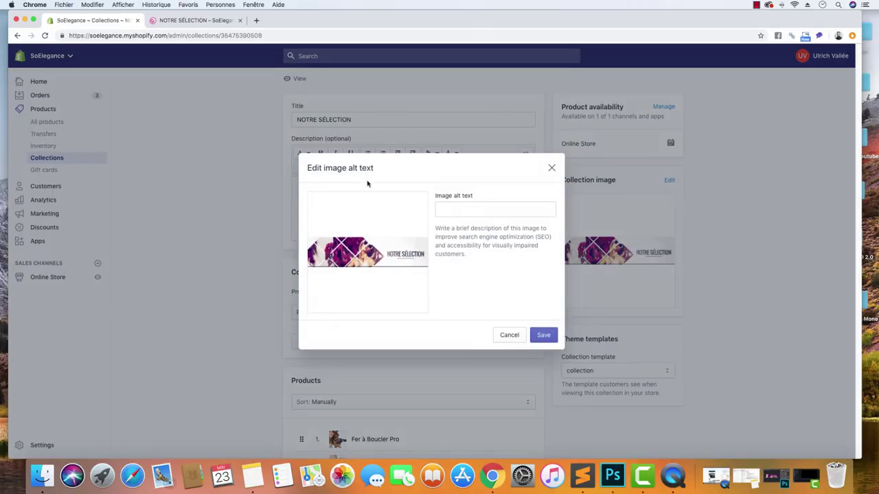
left_click(385, 237)
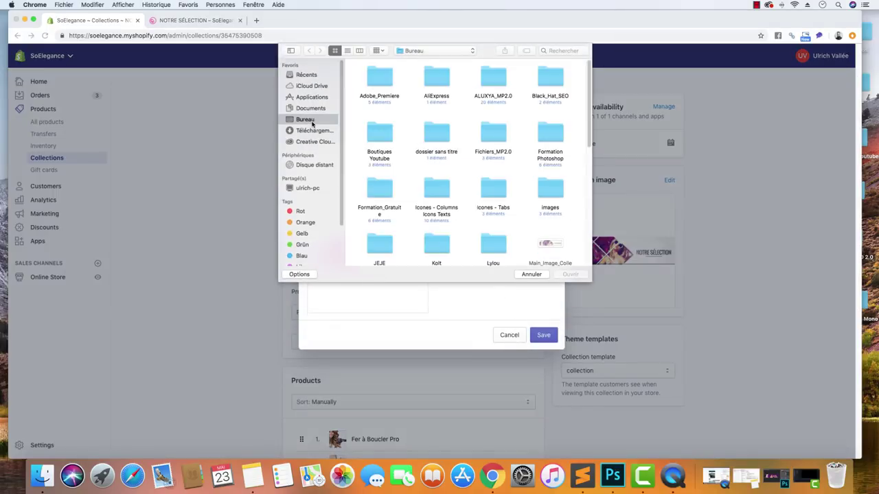
left_click(544, 275)
left_click(516, 335)
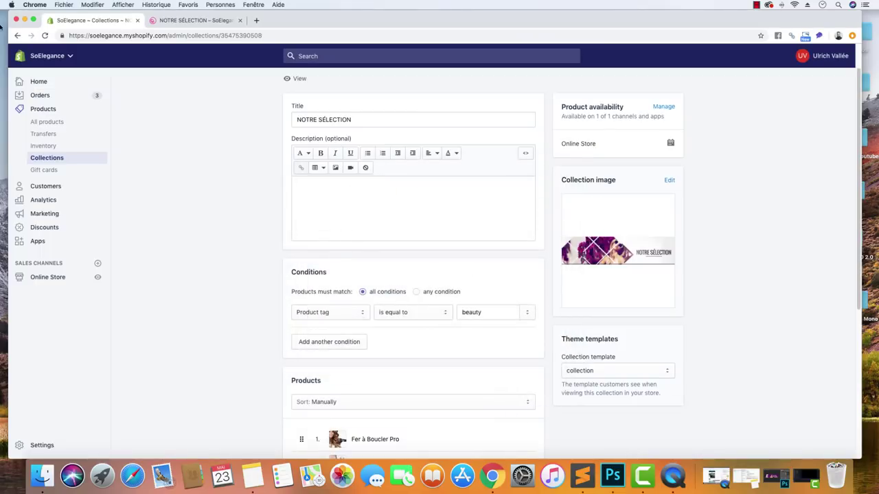
Open the Main_Image_Collection_Page.psd file from the desktop in Photoshop.
left_click(25, 20)
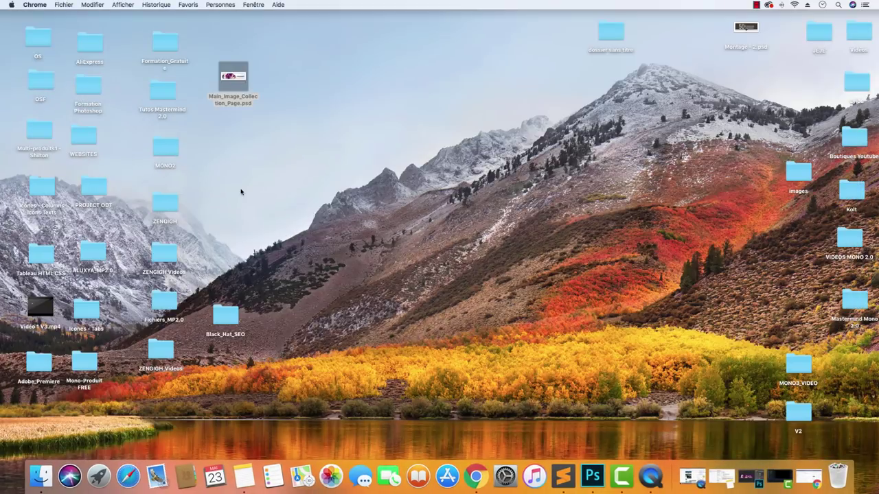
left_click(243, 77)
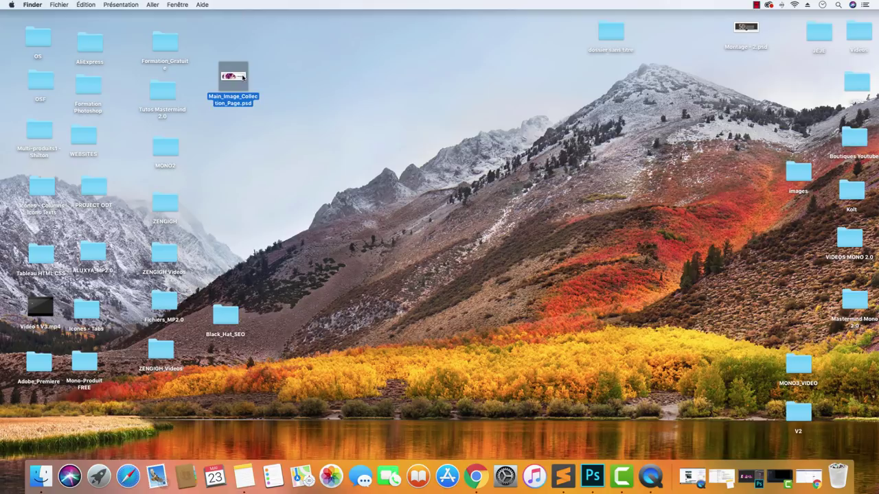
double_click(233, 77)
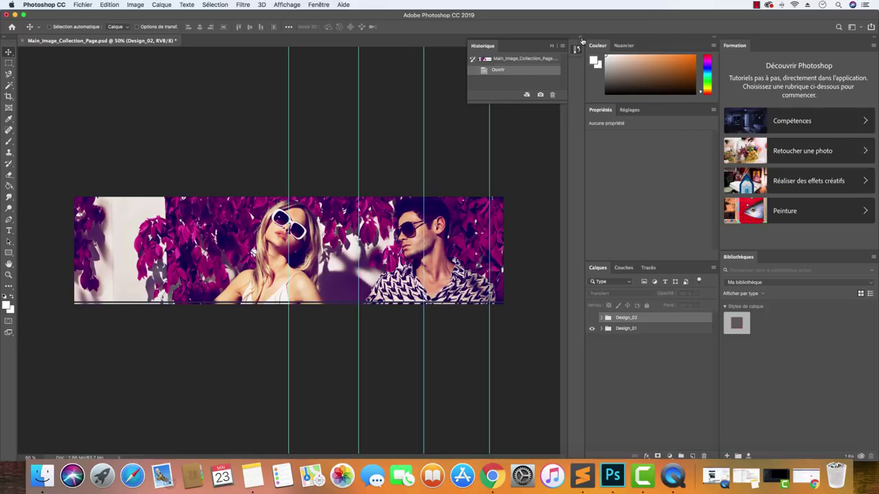
Tidy the workspace by collapsing the Formation and Bibliothèques panels and floating the Calques panel over Propriétés.
left_click(737, 43)
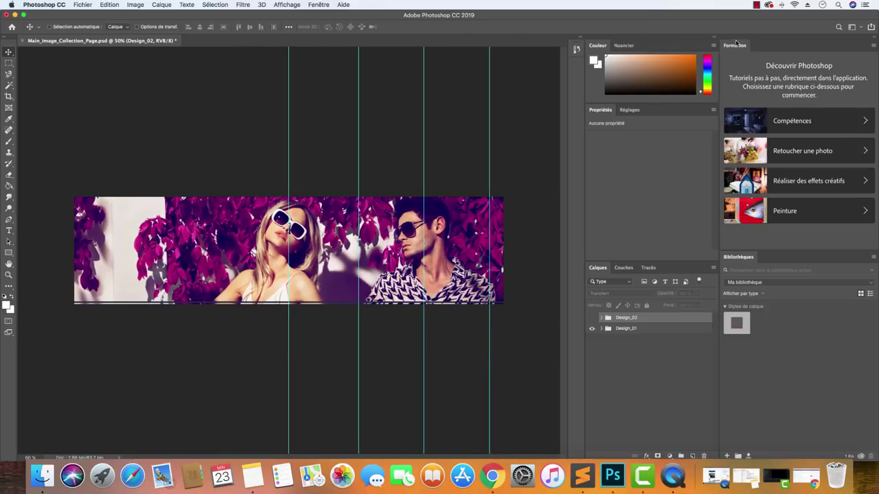
left_click(715, 39)
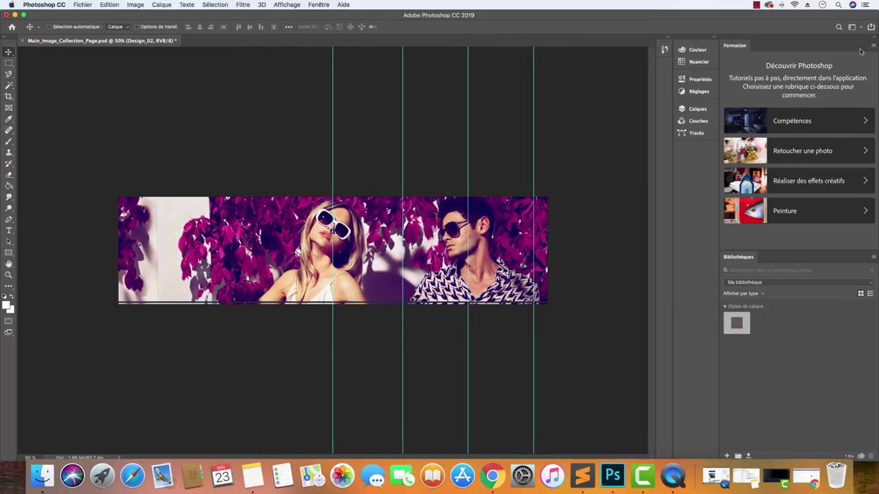
left_click(875, 40)
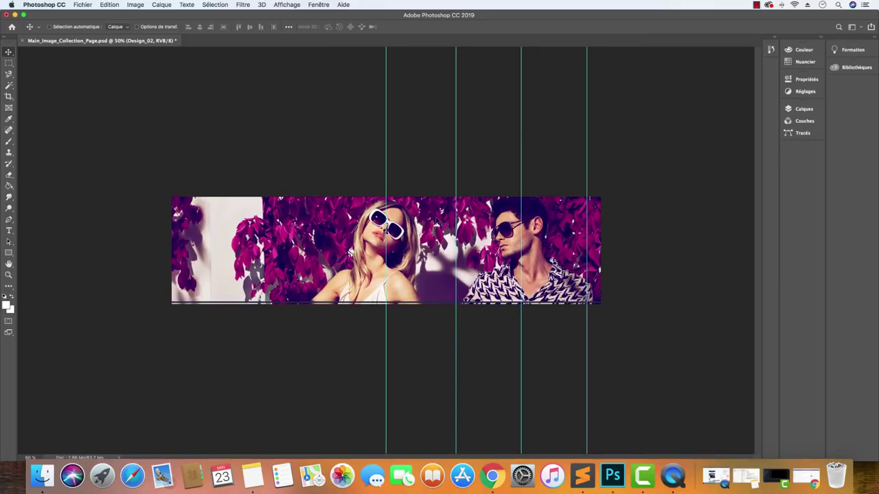
left_click(803, 109)
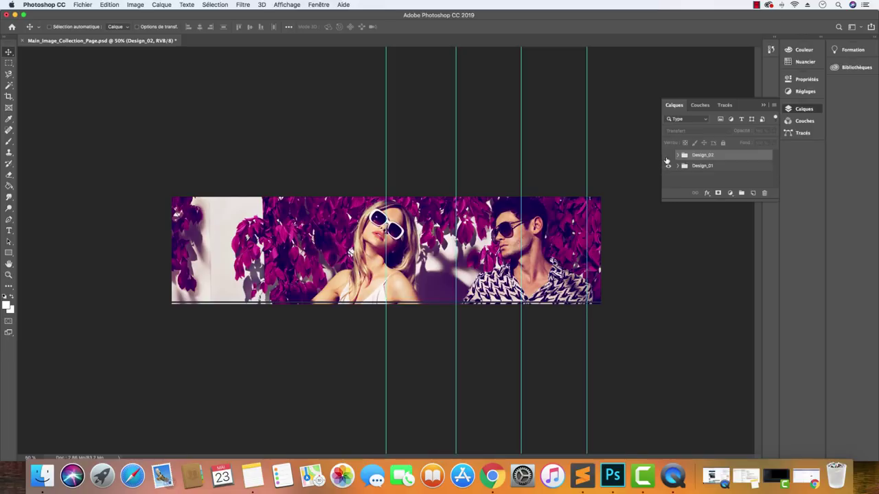
left_click_drag(742, 107, 808, 154)
left_click(822, 39)
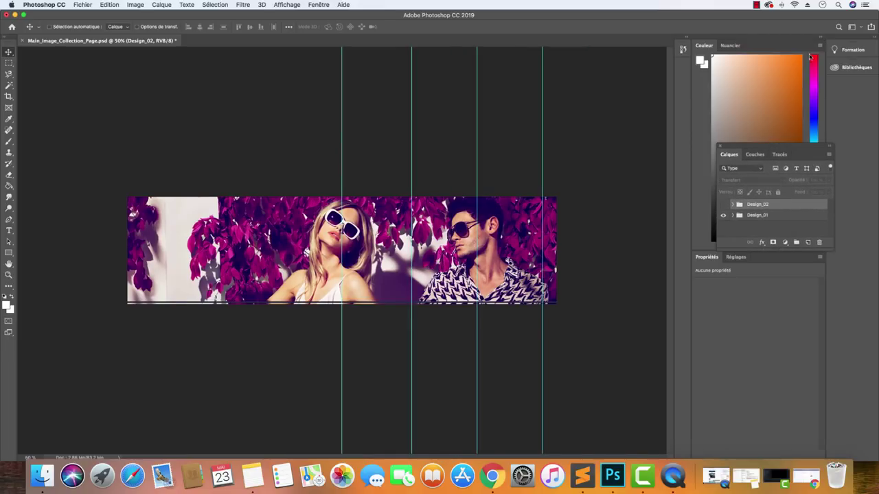
left_click_drag(798, 150, 772, 285)
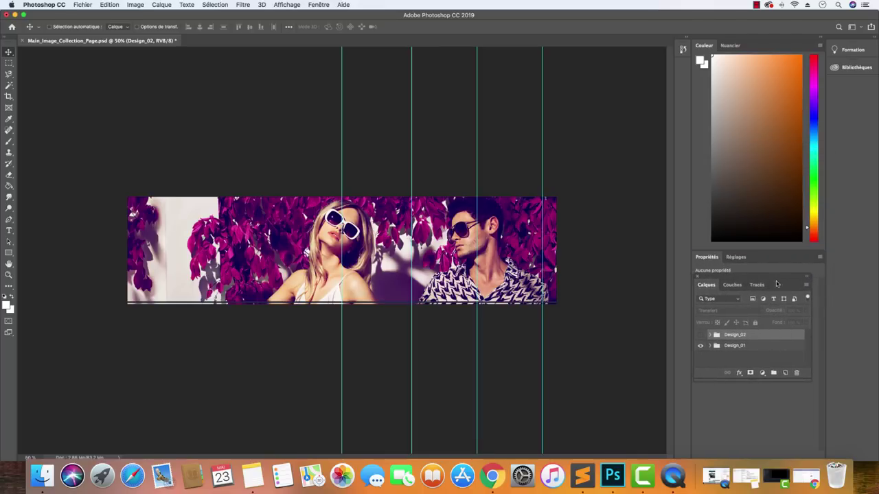
Flatten the image with only the Design_01 group visible, discarding the hidden layers.
left_click(700, 346)
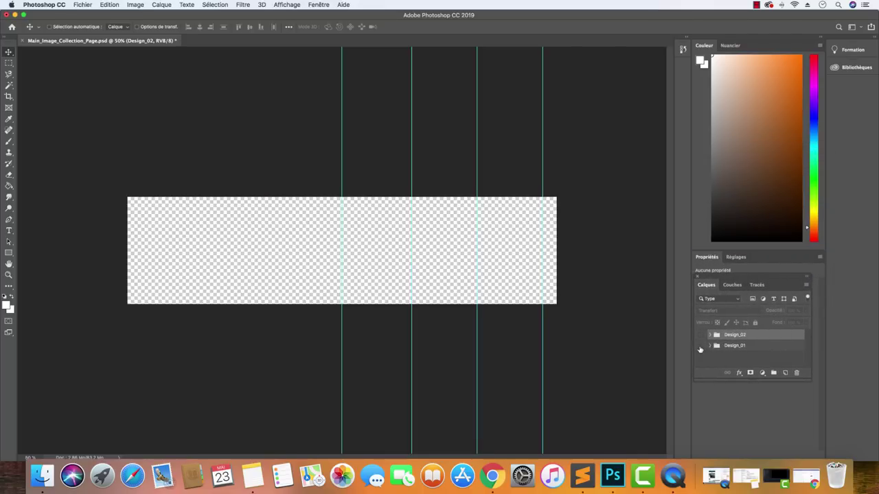
left_click(700, 346)
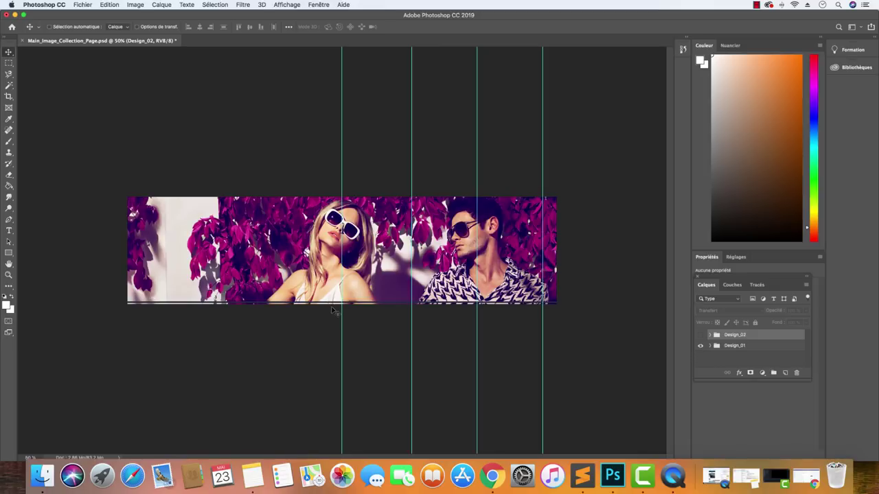
left_click(764, 346)
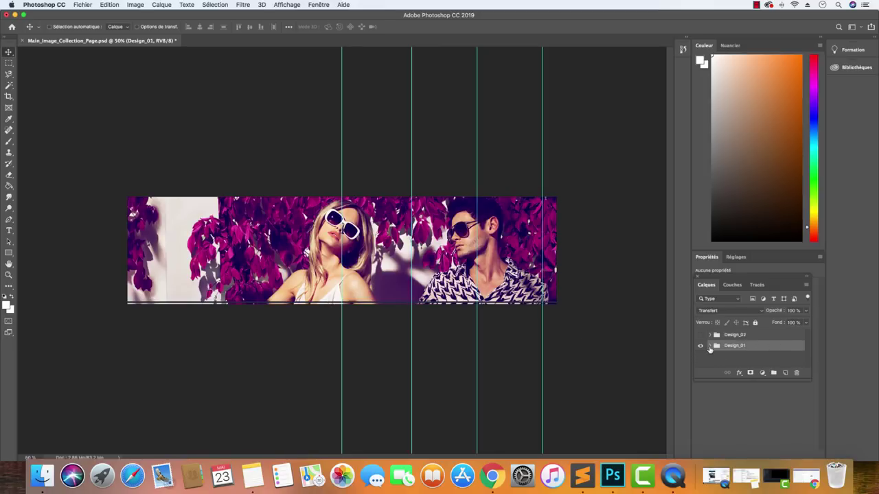
left_click(710, 347)
right_click(746, 356)
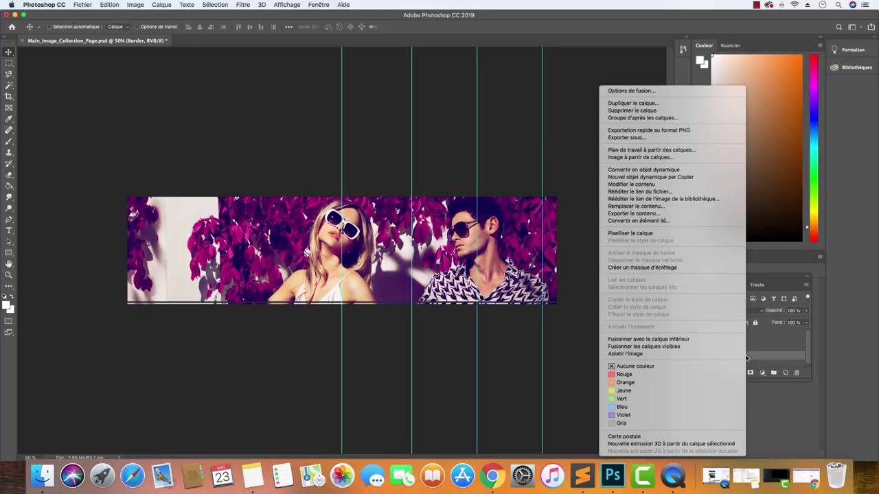
left_click(647, 356)
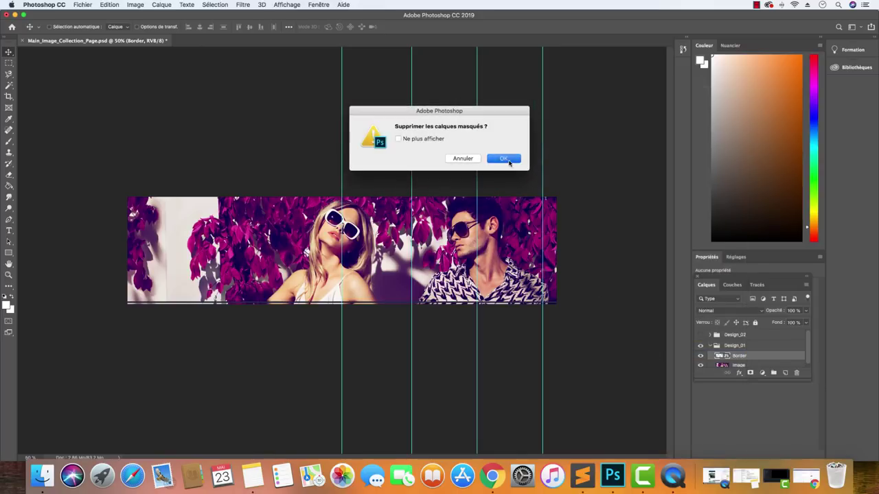
left_click(509, 162)
Set up a Save for Web export of the flattened banner using the JPEG Supérieur preset.
key("alt+shift+super+w")
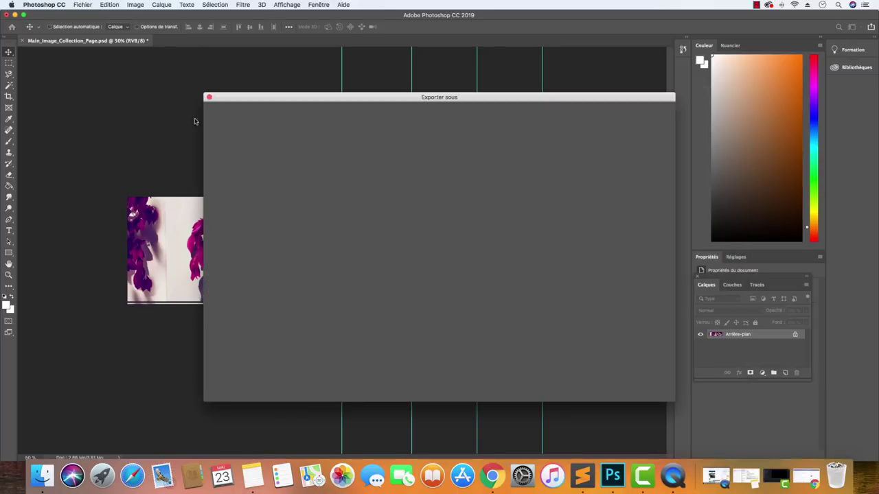
left_click(594, 391)
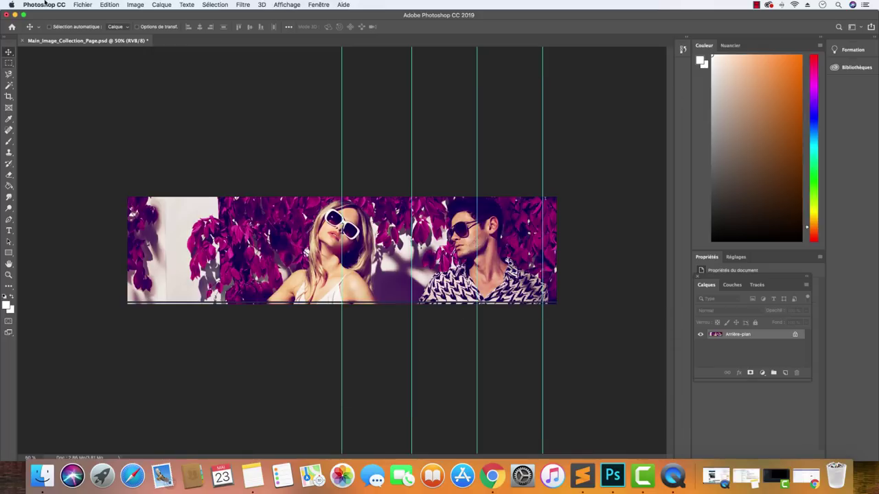
left_click(82, 5)
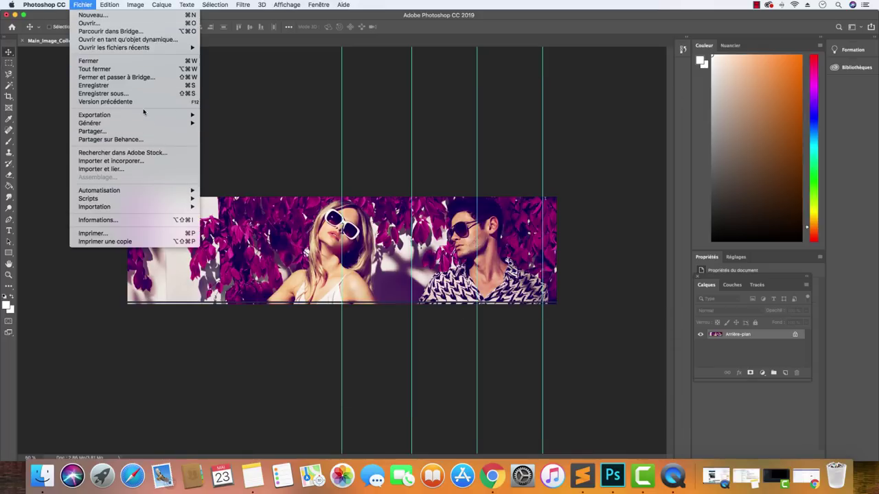
mouse_move(158, 117)
left_click(248, 148)
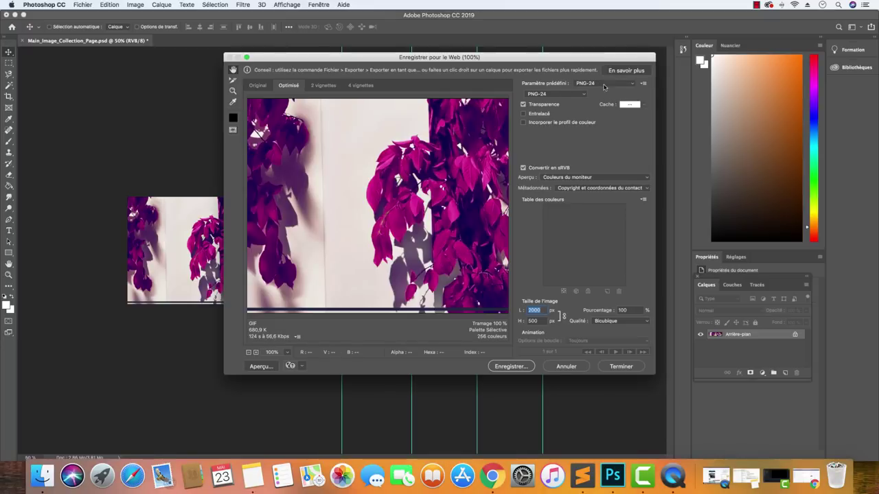
left_click(604, 86)
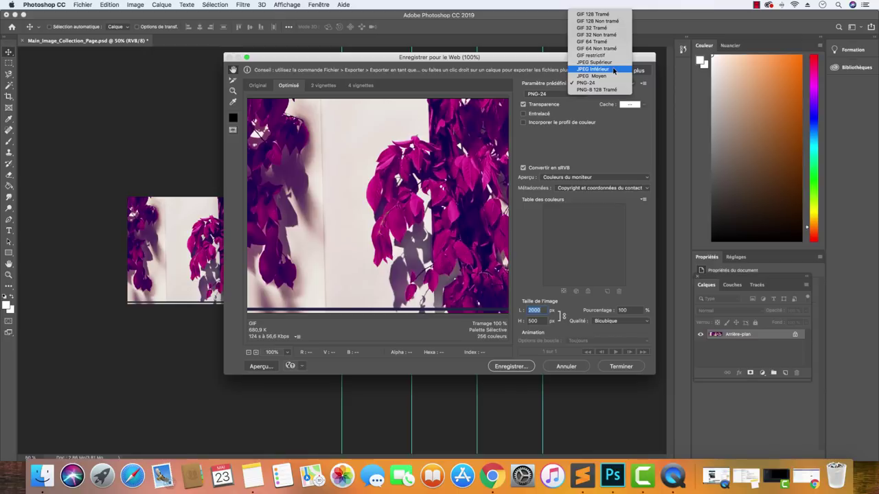
left_click(611, 62)
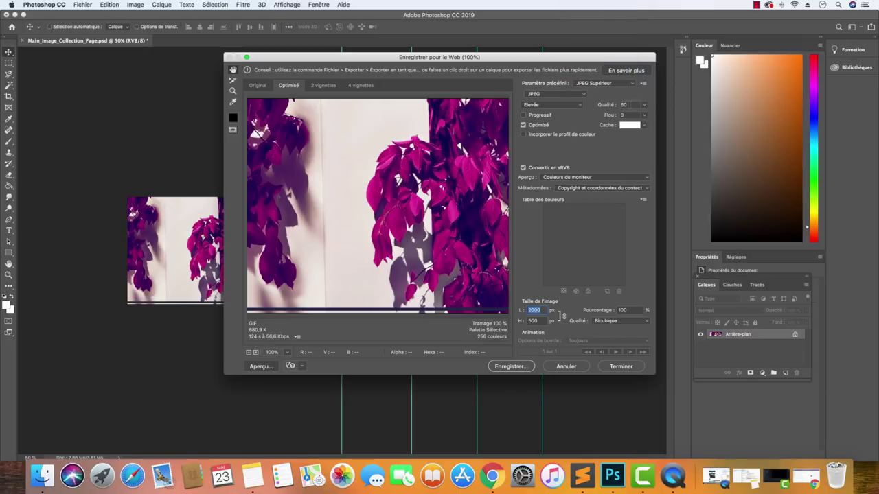
left_click(623, 105)
Save the optimised banner as Main_Image_Collection_Page.jpg in the Bureau folder.
left_click(517, 368)
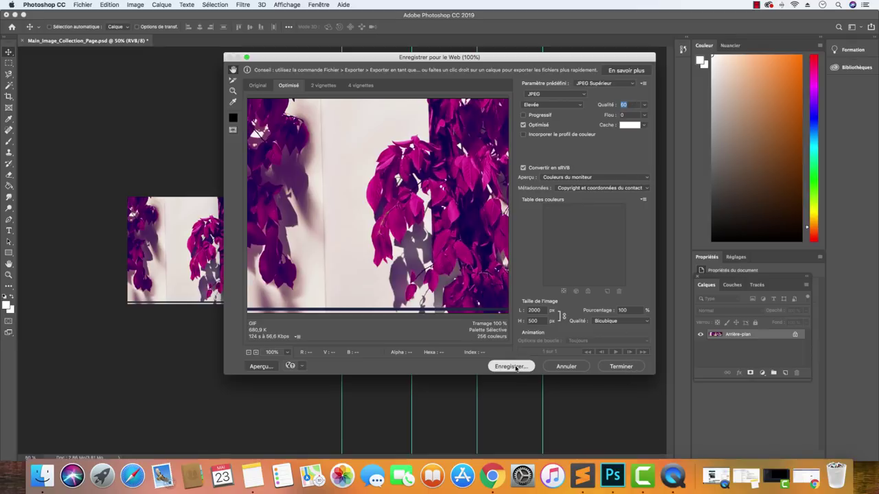
left_click(279, 190)
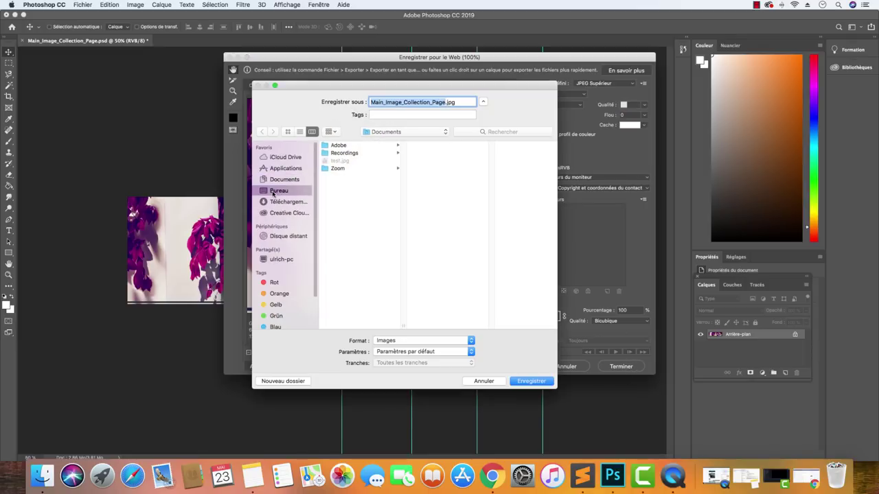
left_click(540, 382)
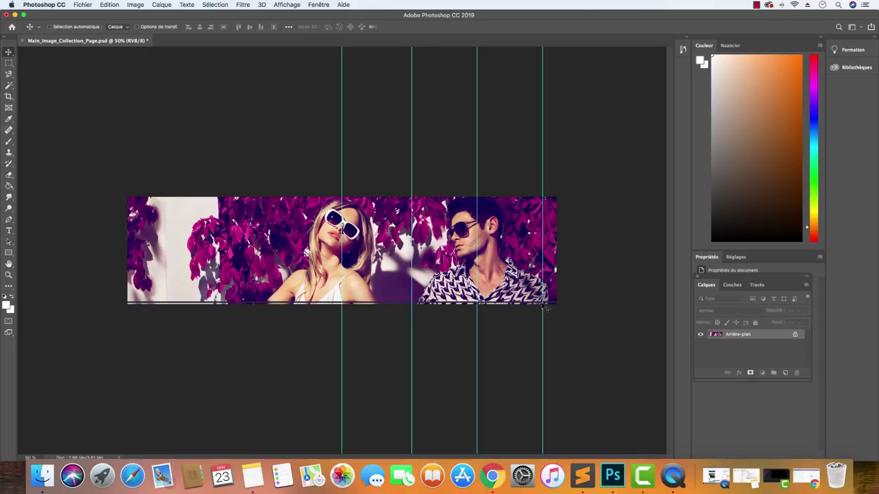
Undo the image flattening and save the layered PSD document.
key("super+z")
left_click(682, 50)
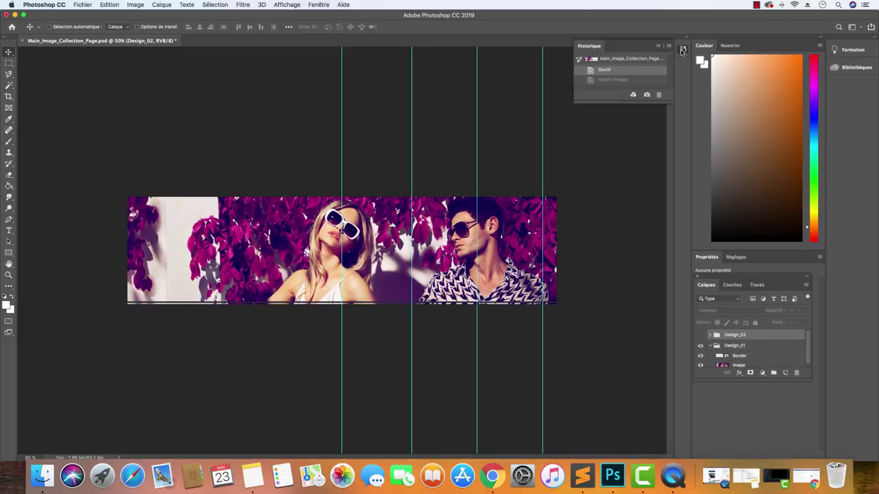
key("super+s")
Switch to Chrome and replace the NOTRE SÉLECTION collection image with Main_Image_Collection_Page.jpg from the Bureau folder.
left_click(489, 485)
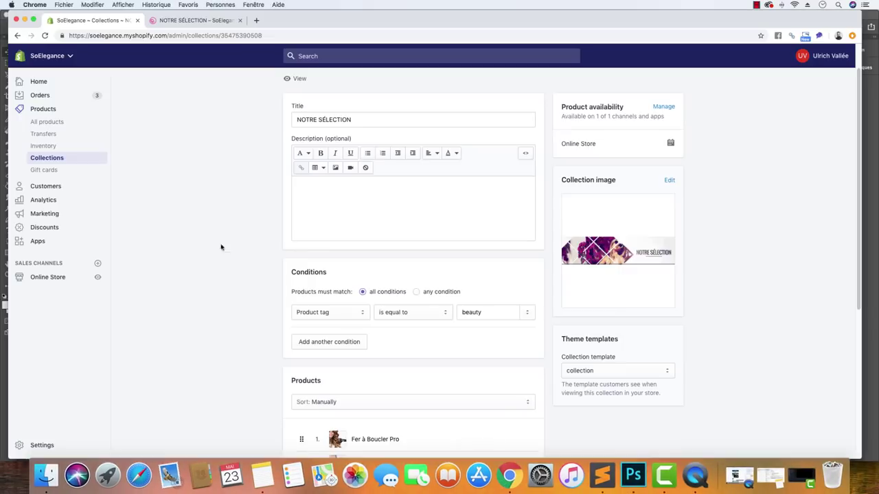
left_click(603, 257)
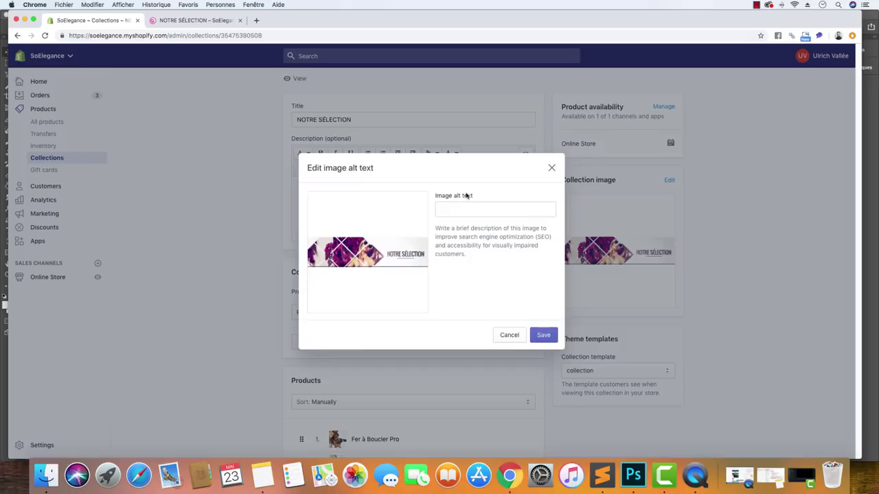
left_click(382, 258)
left_click(479, 131)
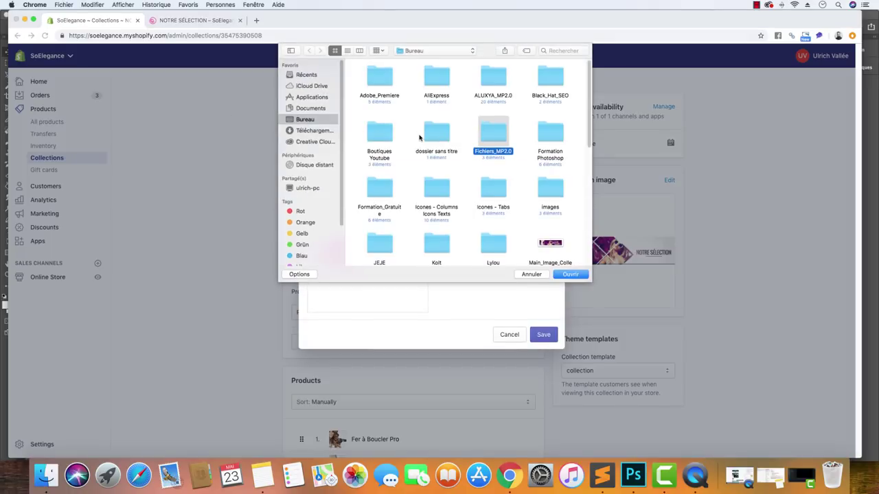
left_click(308, 75)
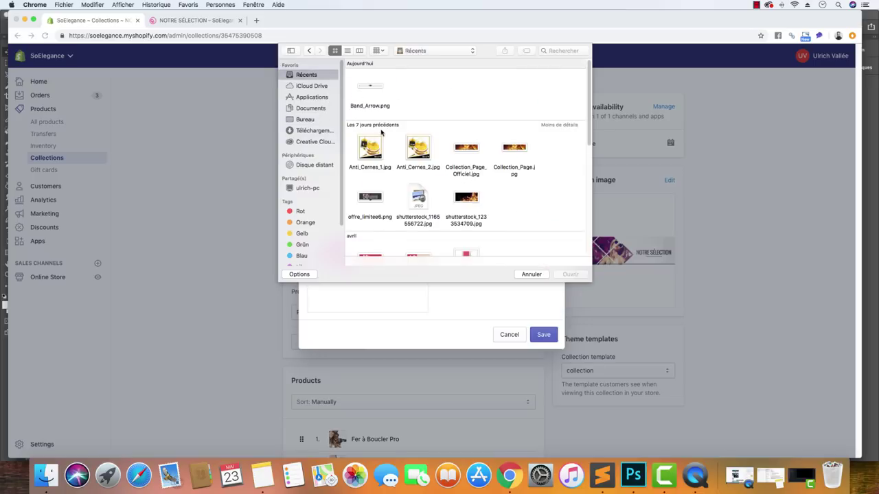
left_click(307, 120)
scroll(413, 141, "down", 4)
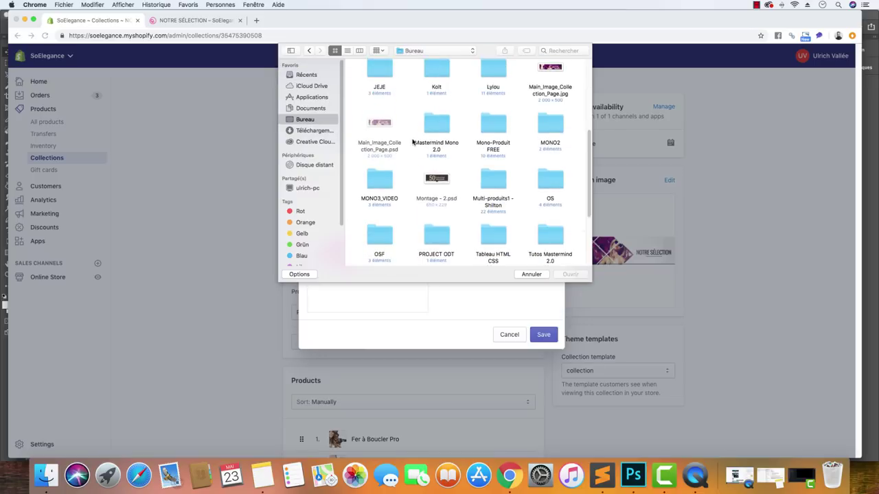
left_click(557, 68)
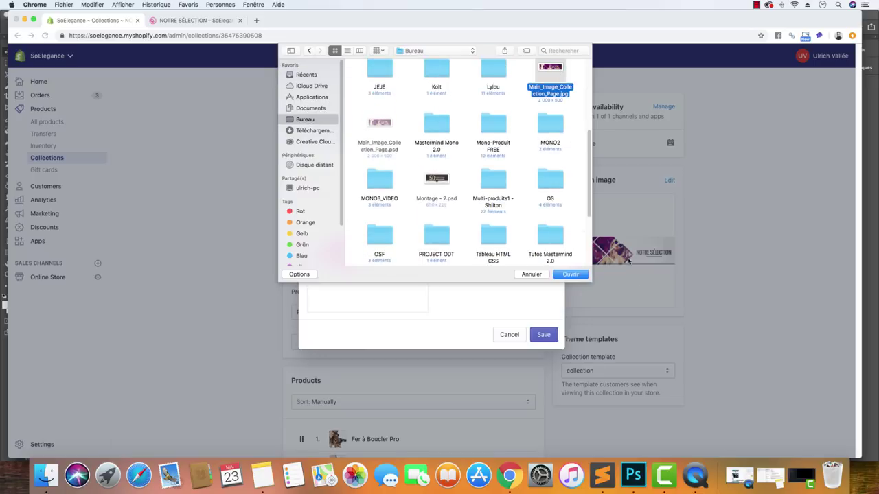
left_click(571, 275)
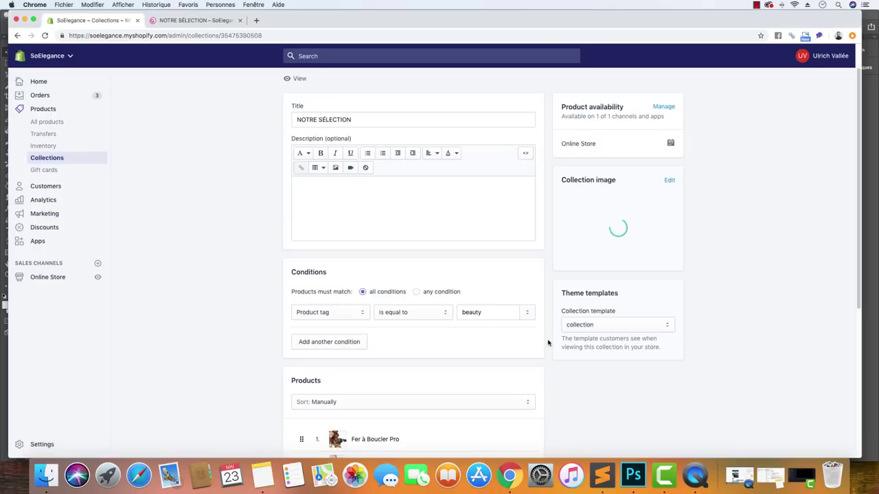
Switch to Photoshop and check the banner's pixel dimensions in the Image Size settings without changing them.
left_click(633, 476)
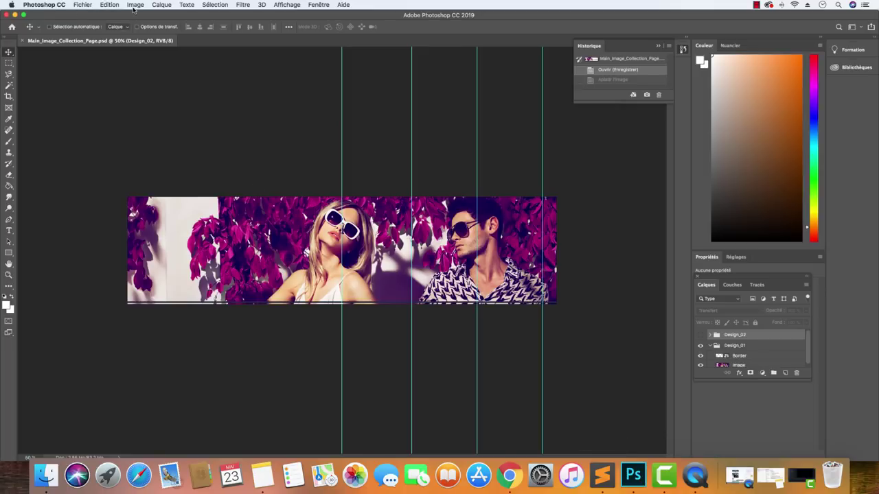
left_click(135, 5)
left_click(164, 73)
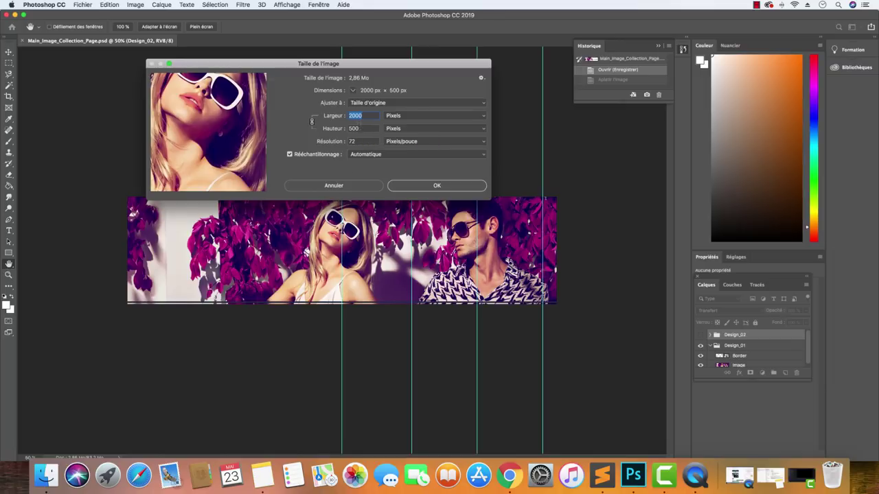
key("Tab")
left_click(333, 186)
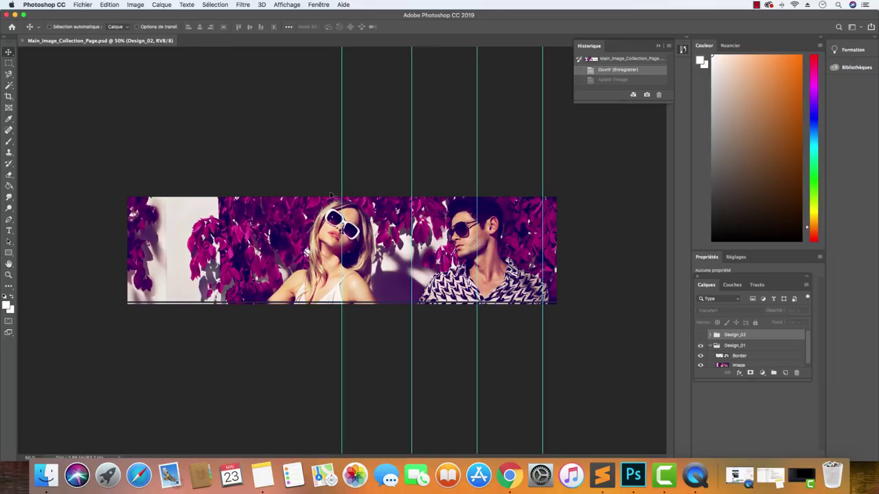
Return to Chrome, confirm the image alt text dialog with the text left empty, and save the collection changes.
left_click(509, 475)
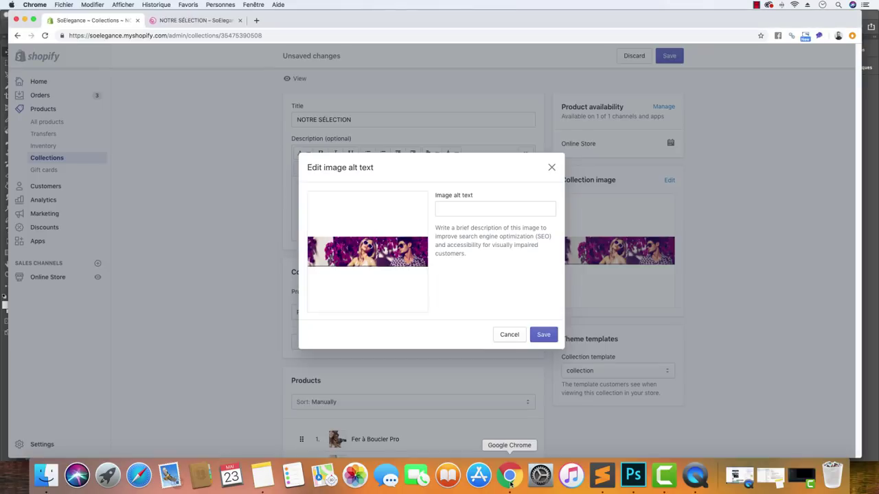
left_click(544, 334)
left_click(670, 56)
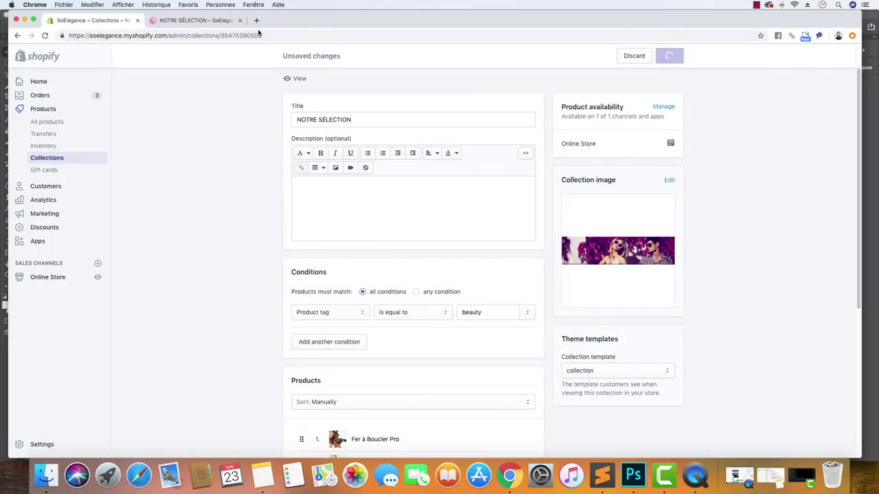
Reload the storefront's NOTRE SÉLECTION page and compare its banner with the collection image in the Shopify admin.
left_click(182, 20)
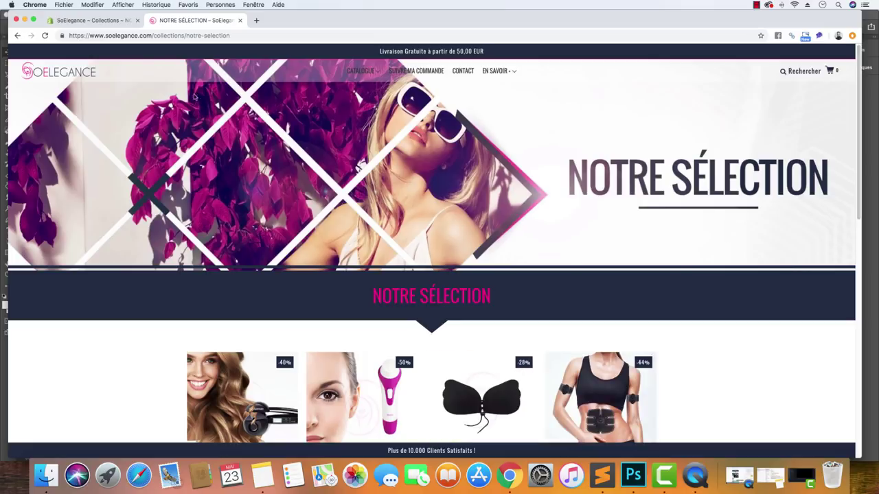
left_click(45, 35)
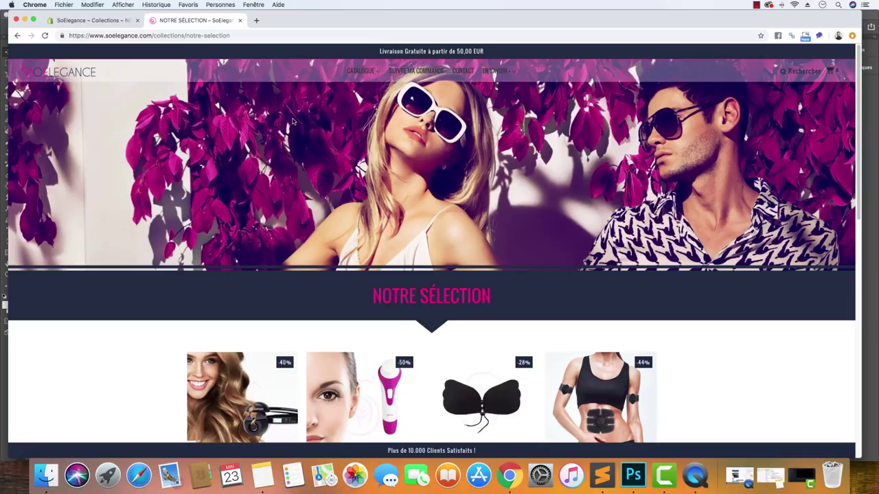
left_click(65, 20)
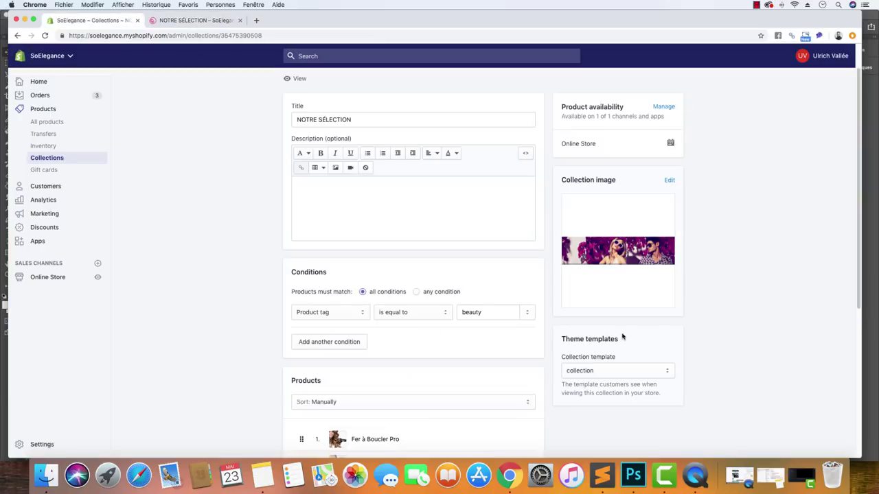
left_click(174, 20)
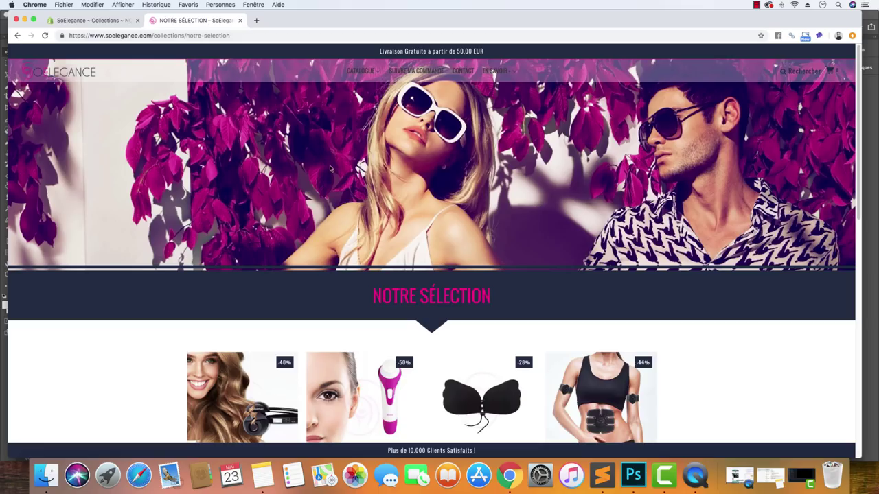
Switch to Photoshop, enlarge the layer list, and select the Image layer of Design_01 to inspect the banner's lower edge up close.
left_click(633, 475)
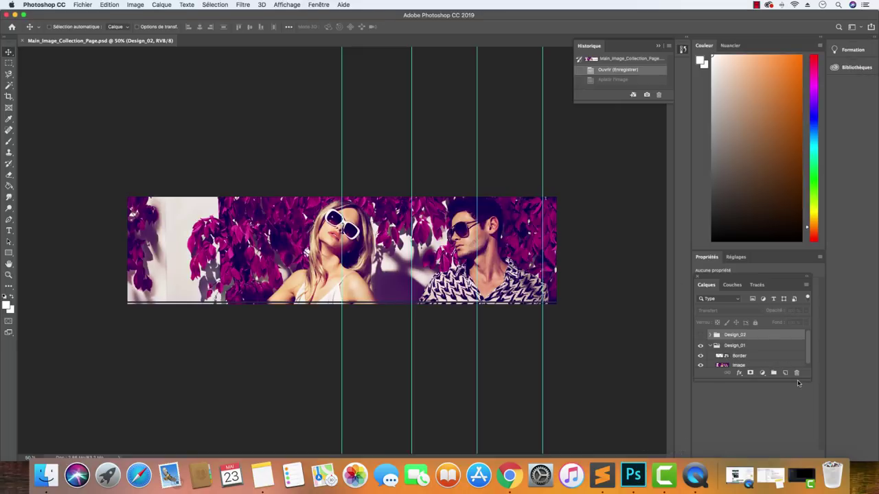
left_click_drag(802, 378, 809, 436)
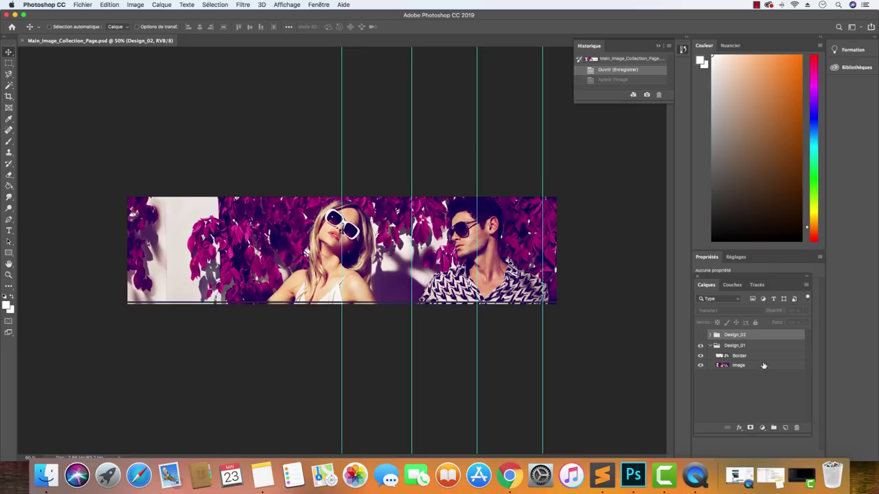
left_click(738, 366)
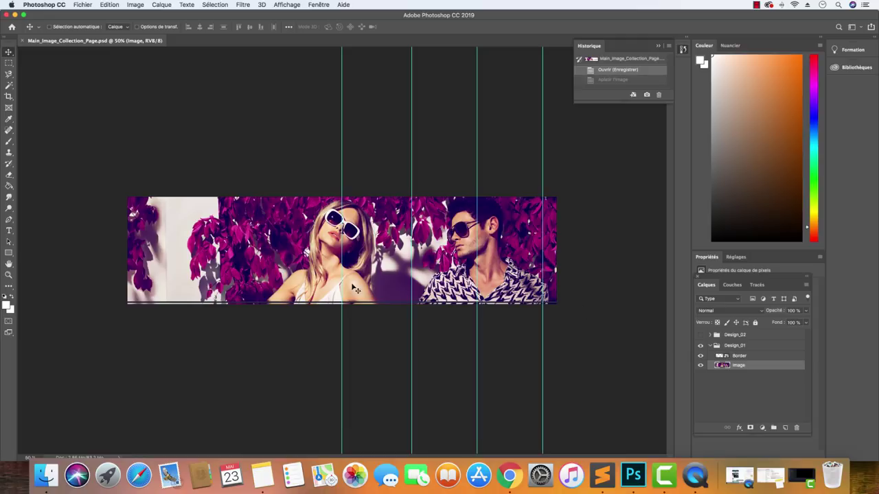
scroll(331, 298, "up", 10)
scroll(357, 367, "down", 4)
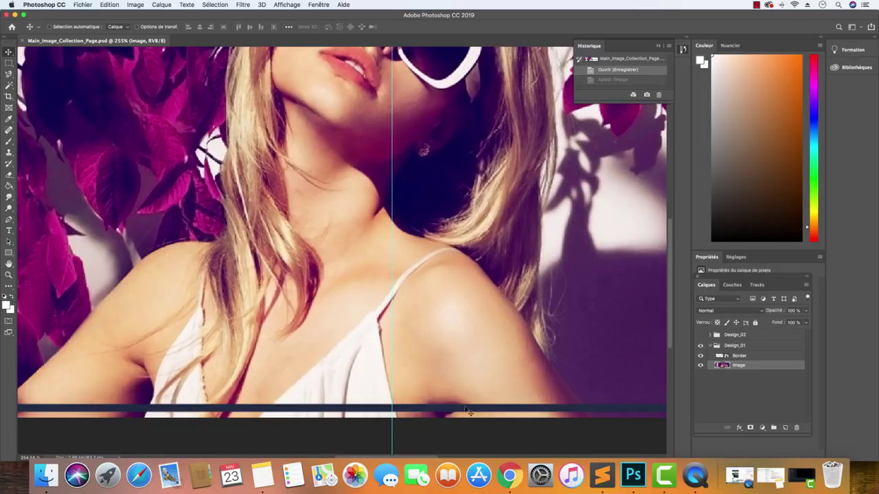
Try a dark magenta colour overlay (#680139) on the Border layer of the Design_01 group.
double_click(788, 356)
left_click(492, 247)
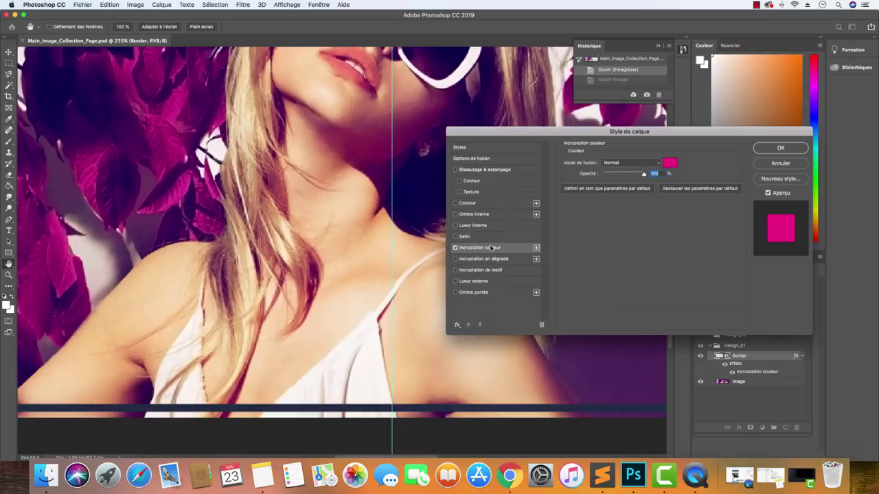
left_click(670, 162)
left_click(690, 343)
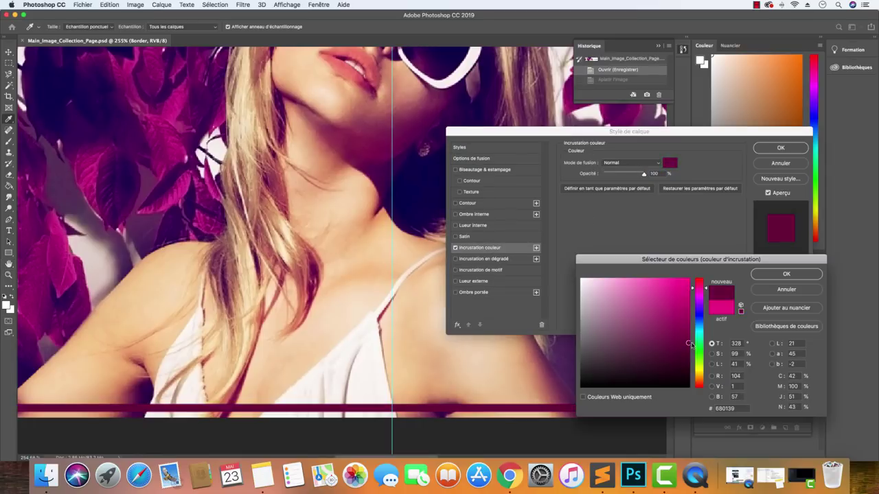
left_click(794, 290)
left_click(778, 165)
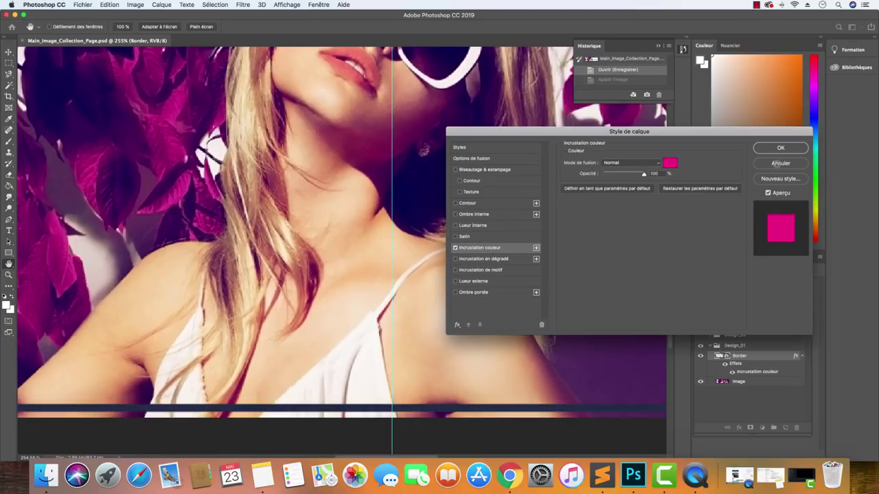
Toggle the visibility of the Border layer in Design_01 to compare the banner with and without its bottom line.
left_click(701, 357)
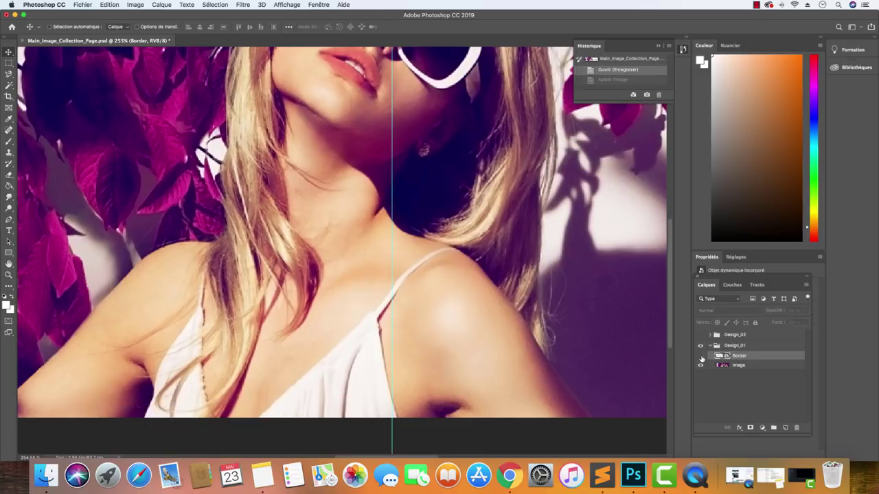
left_click(701, 356)
left_click(702, 356)
left_click(701, 356)
Collapse and hide the Design_01 group, and show the Design_02 group with the whole banner in view.
left_click(710, 346)
left_click(700, 346)
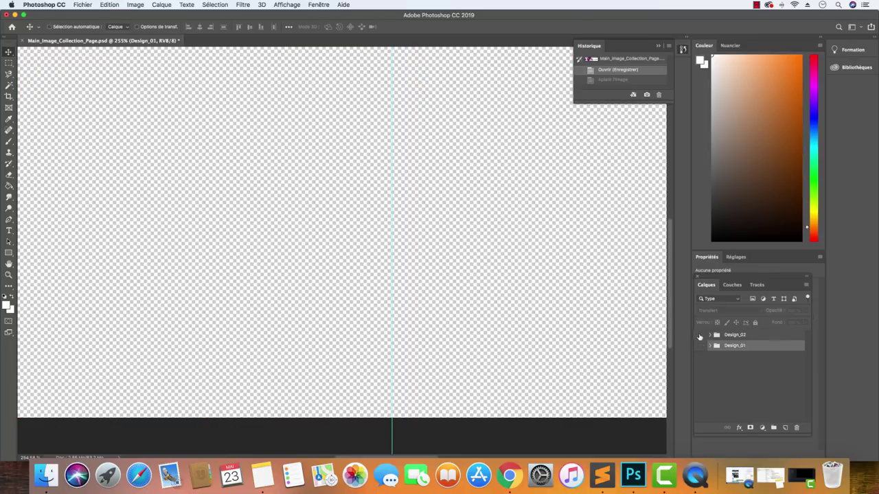
left_click(700, 335)
scroll(516, 324, "up", 3)
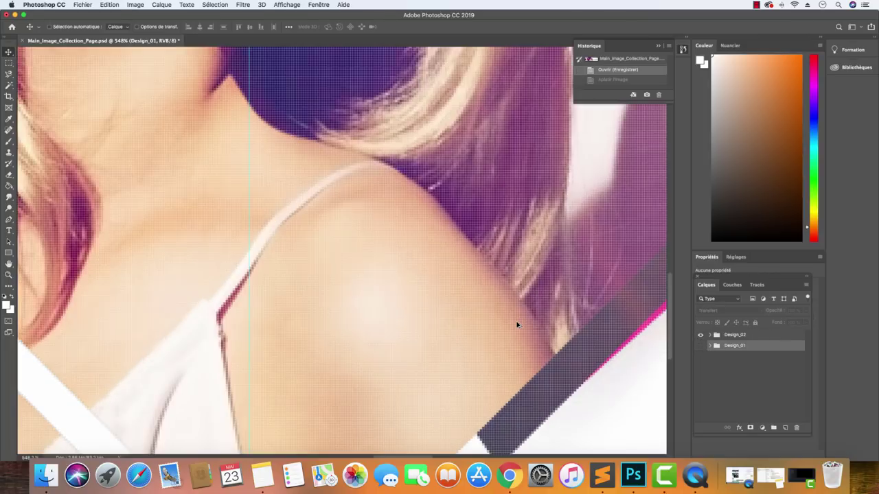
scroll(517, 324, "down", 10)
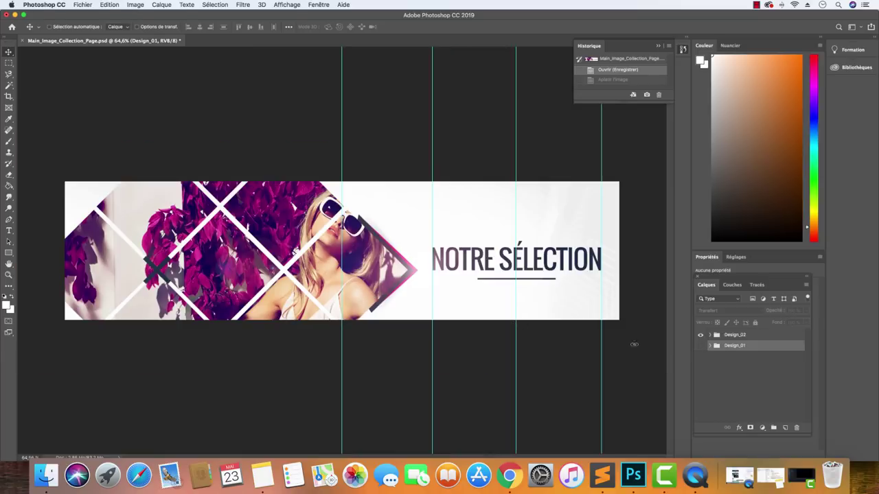
Expand the Design_02 group and select its whole NOTRE SÉLECTION title with the Type tool, leaving the wording as is.
left_click(710, 336)
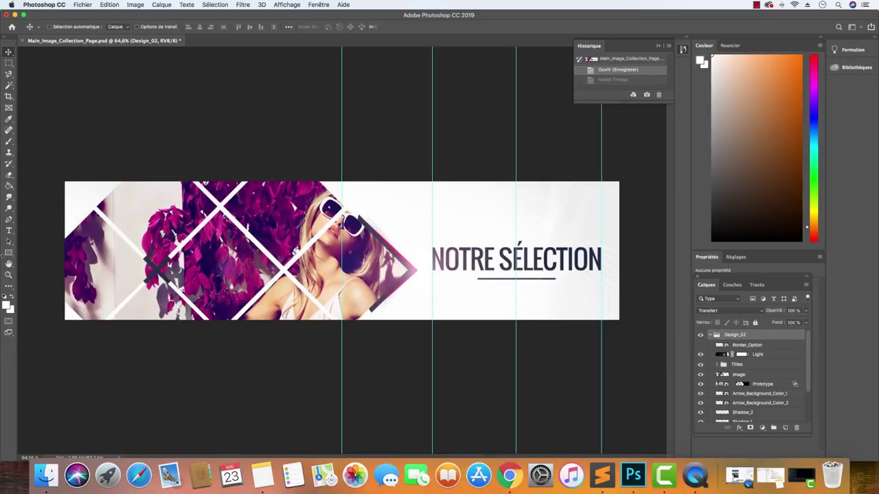
left_click(9, 231)
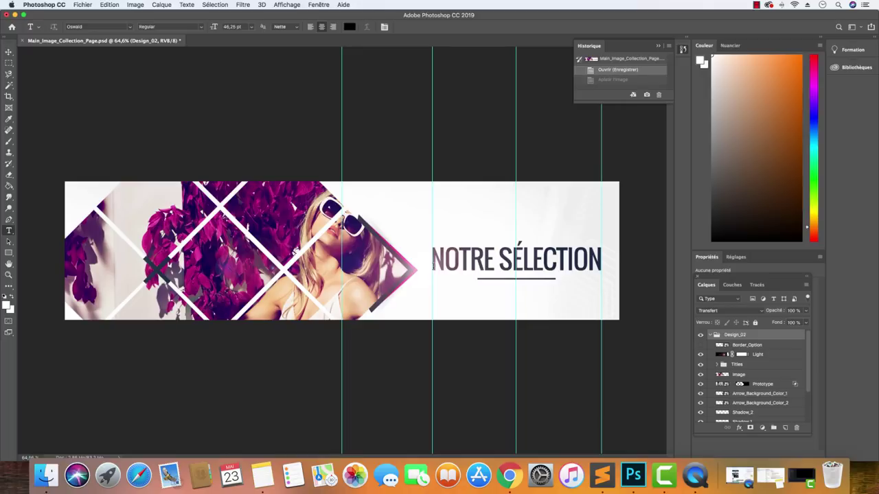
left_click_drag(435, 264, 611, 265)
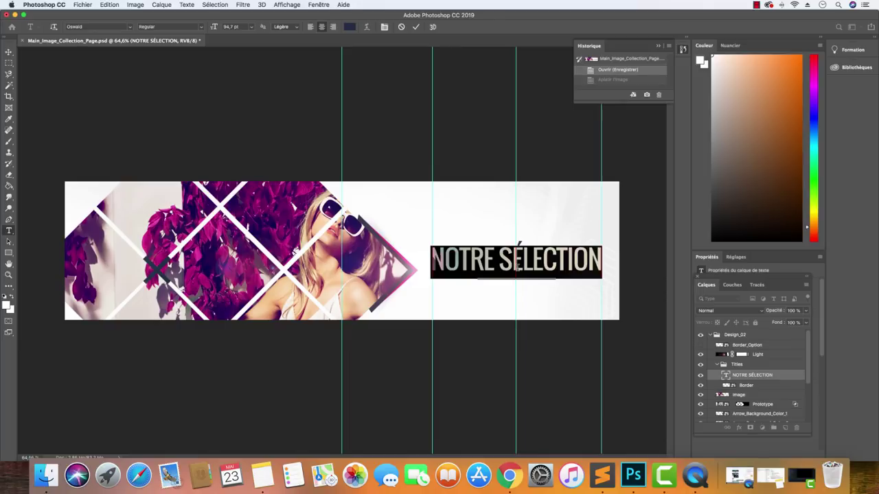
left_click(8, 52)
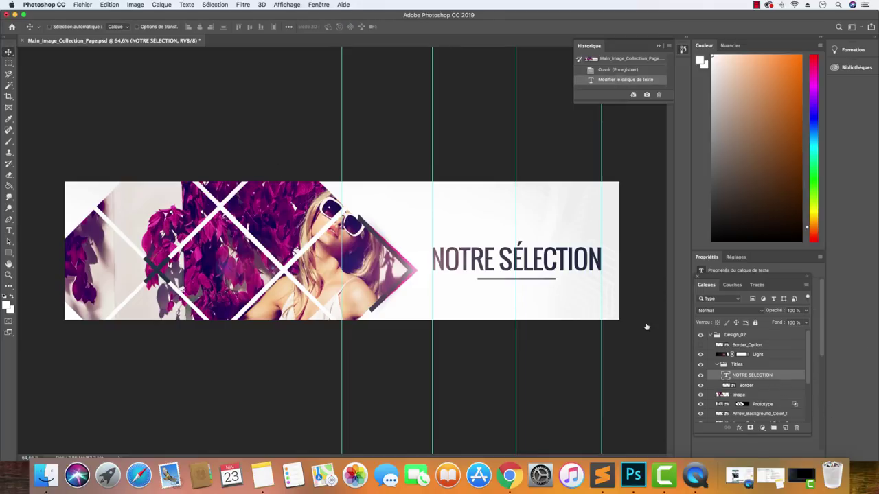
Examine the layers of the Design_02 group, selecting the title's Border layer and the lowest Image layer.
left_click(786, 388)
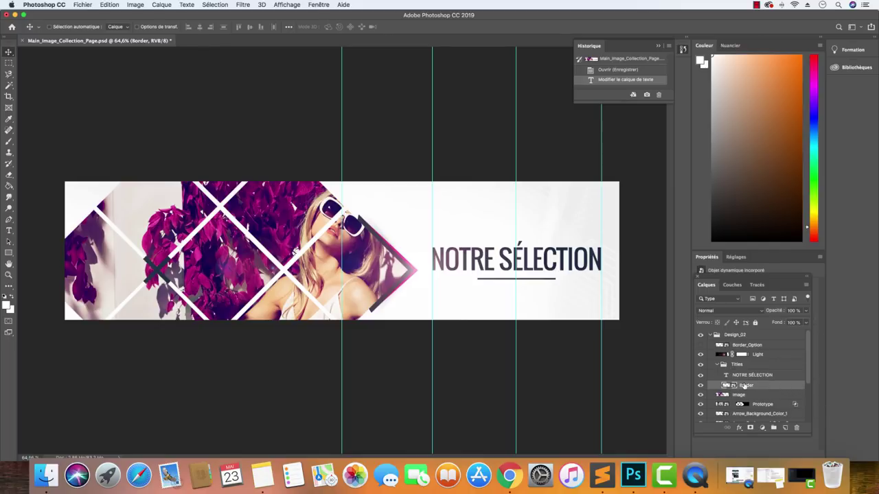
scroll(744, 387, "down", 1)
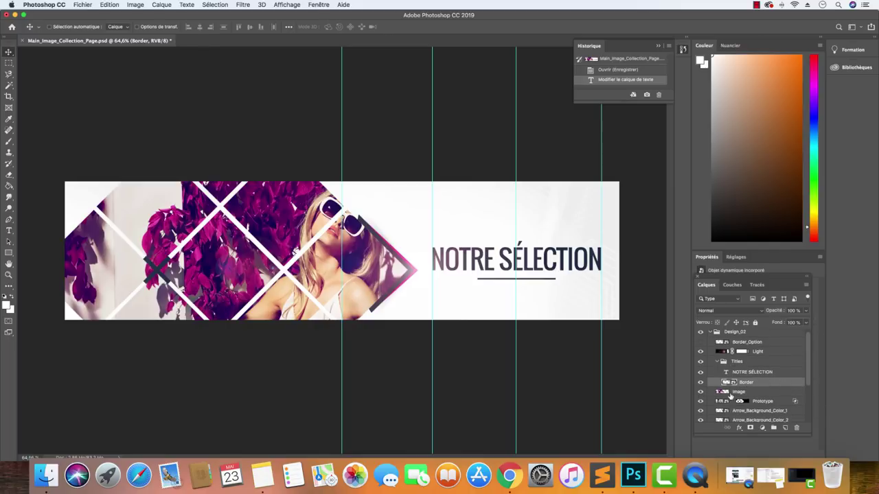
scroll(779, 398, "down", 3)
left_click(739, 408)
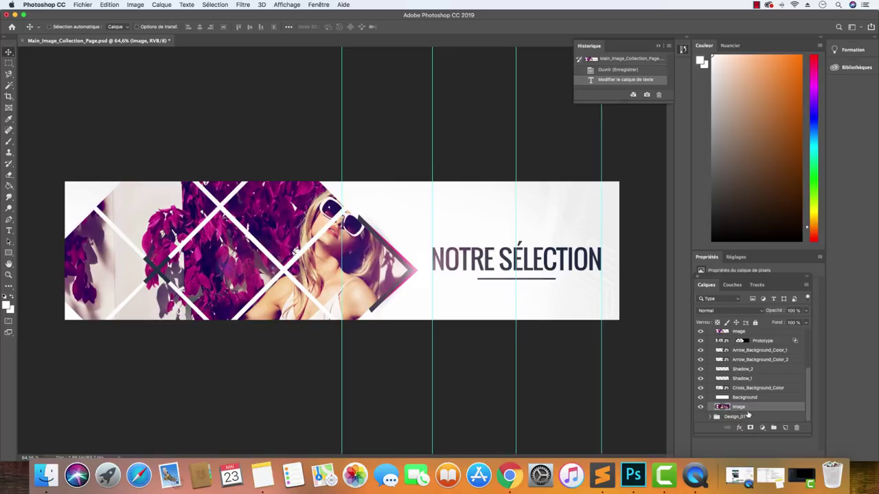
scroll(773, 359, "up", 1)
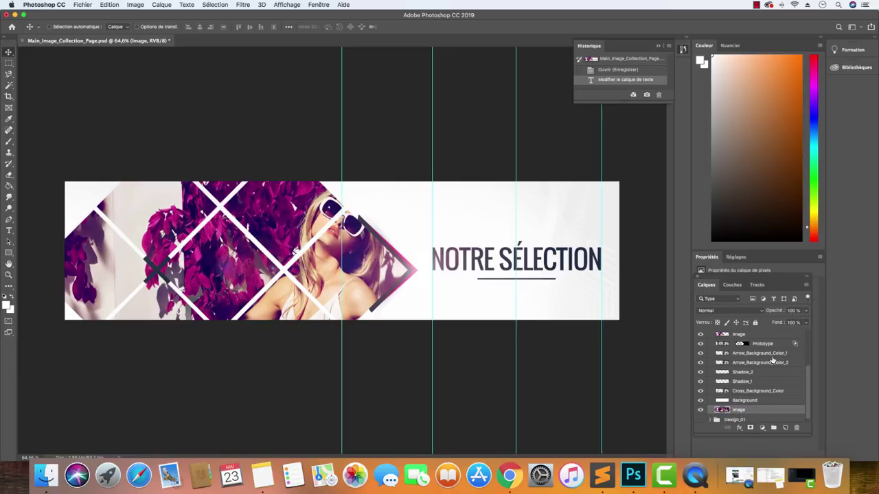
Load the Prototype layer's mask as a selection and copy that area of the lowest Image layer in Design_02 to a new layer.
left_click(768, 344)
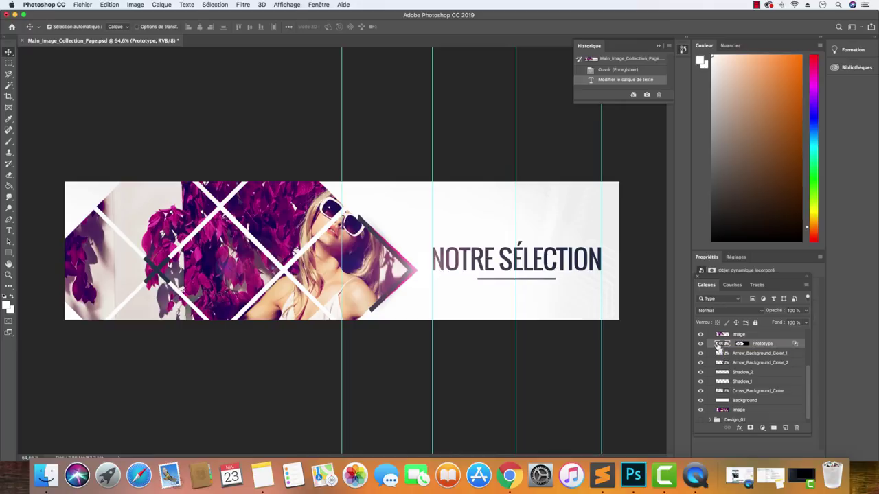
left_click(718, 346, "super")
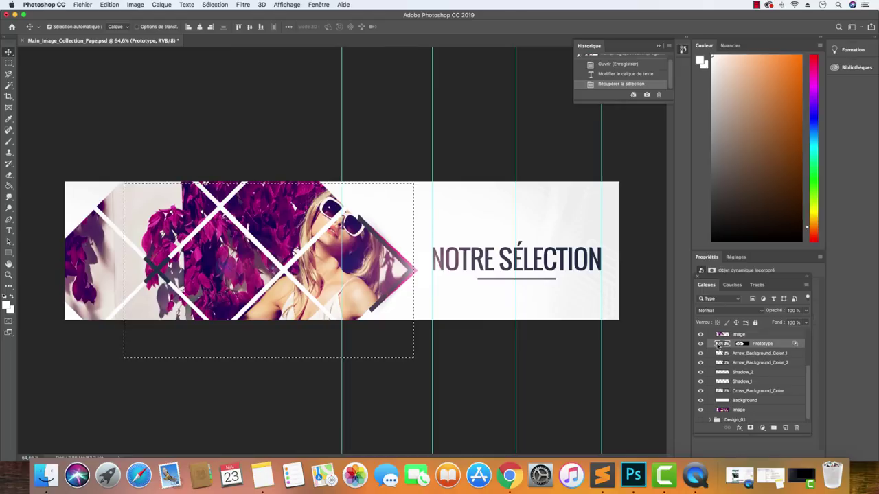
left_click(741, 345, "super")
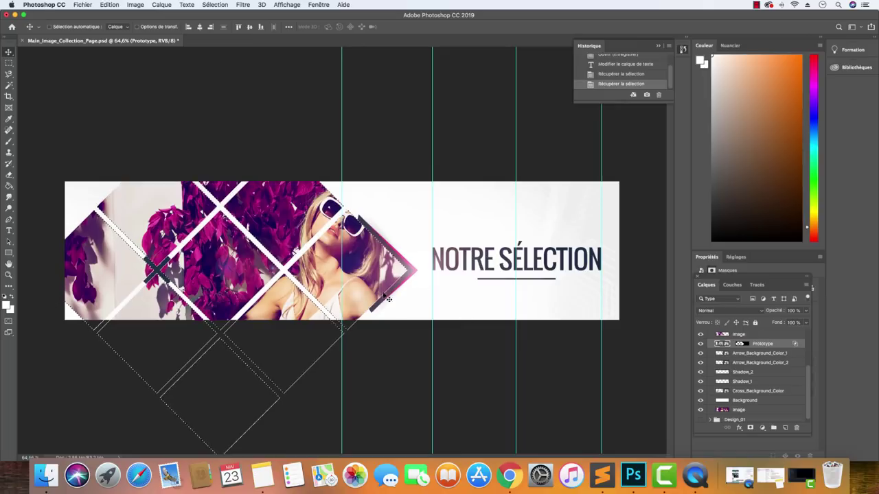
left_click(779, 410)
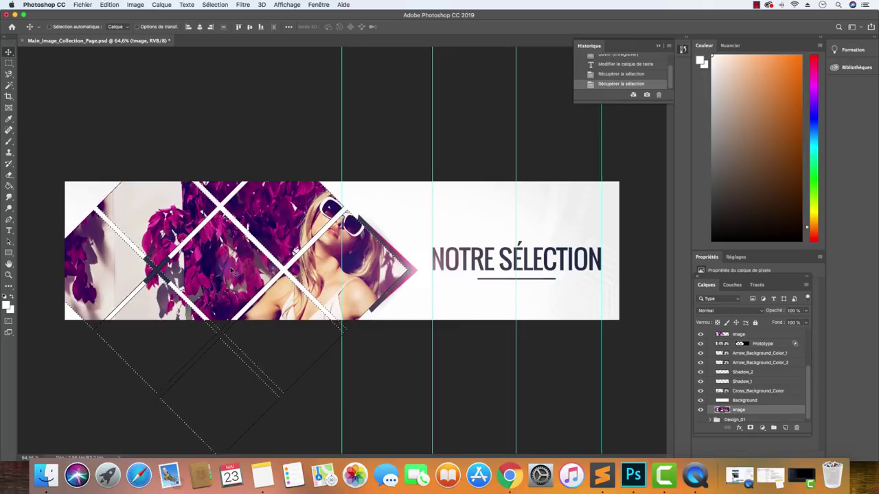
right_click(228, 247)
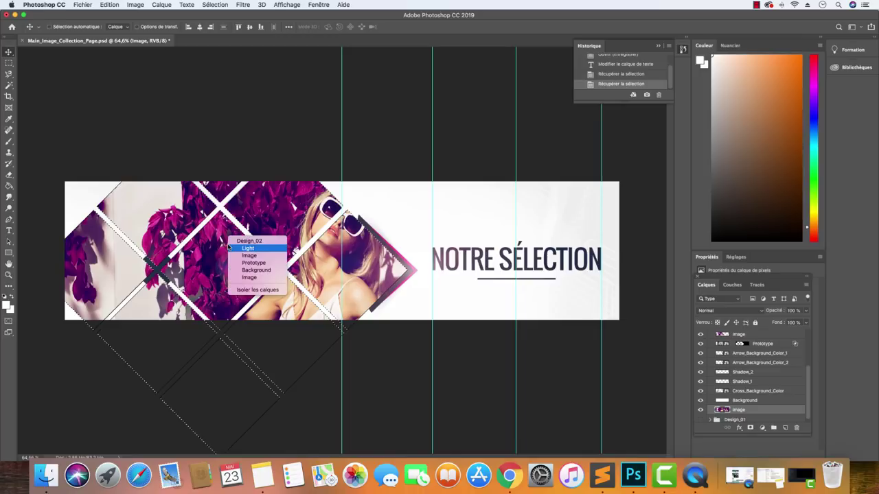
left_click(8, 63)
left_click(8, 63)
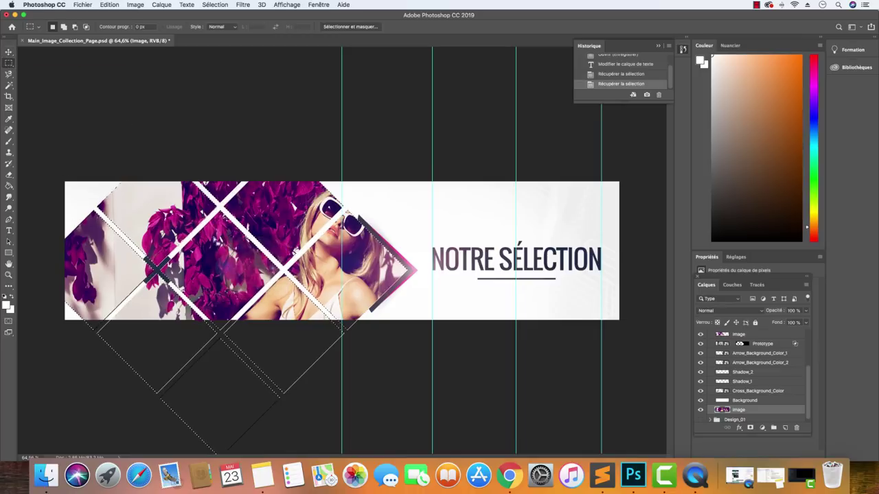
right_click(218, 247)
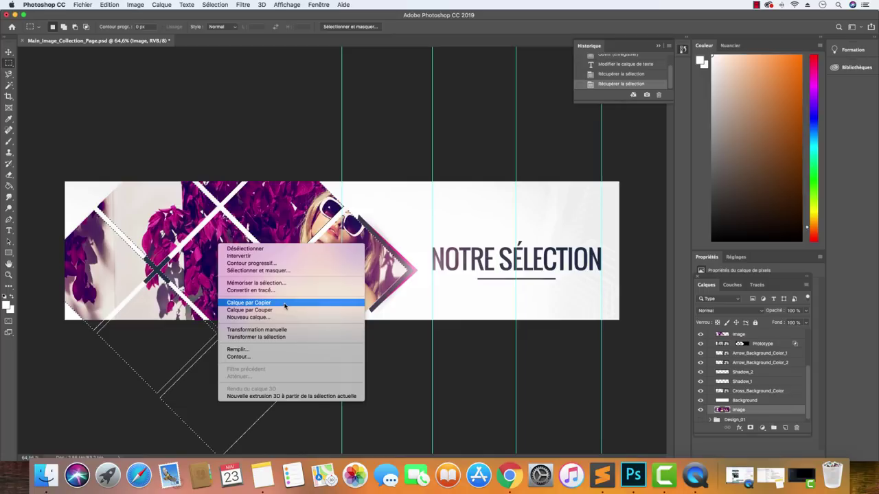
left_click(285, 307)
Delete the Image layer above Prototype and move the newly copied Calque 1 layer into its place.
left_click(739, 337)
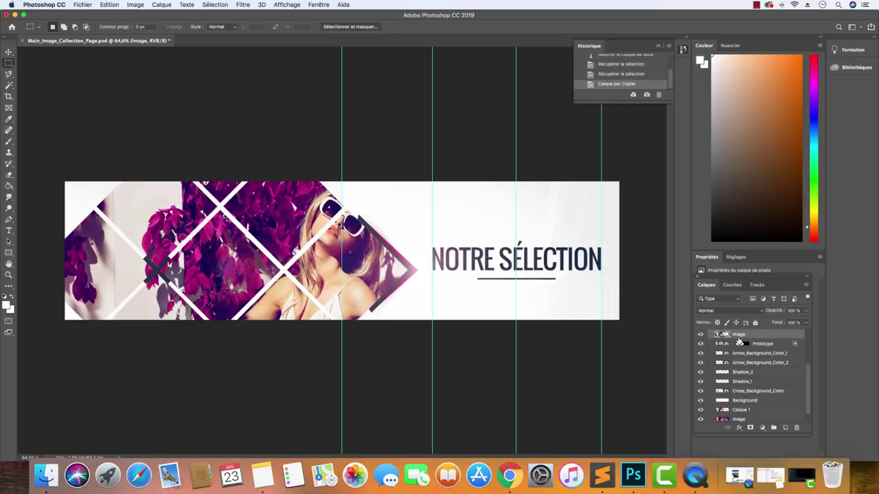
key("Delete")
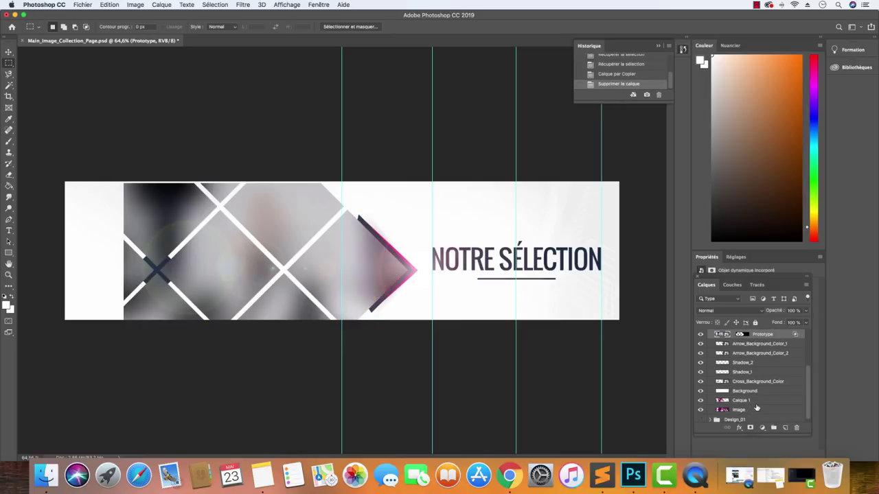
left_click_drag(757, 404, 773, 330)
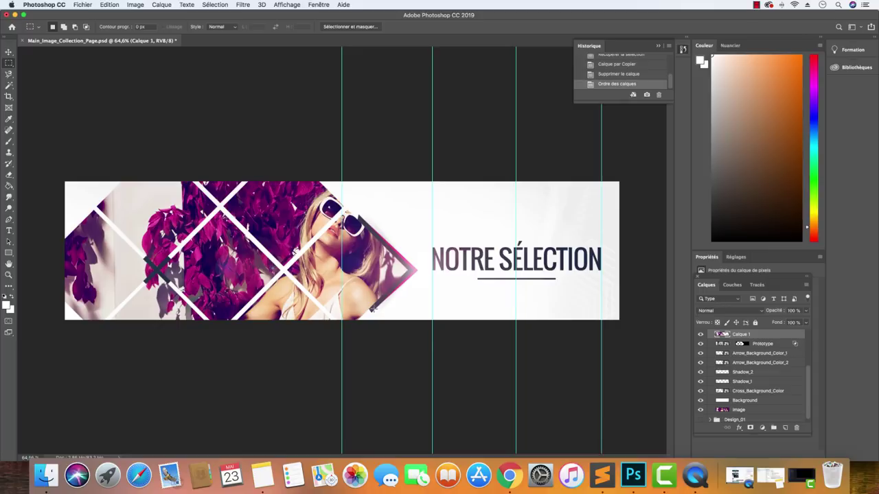
Load the Prototype mask as a selection again with the lowest Image layer active, and clear the selection without copying.
left_click(776, 344)
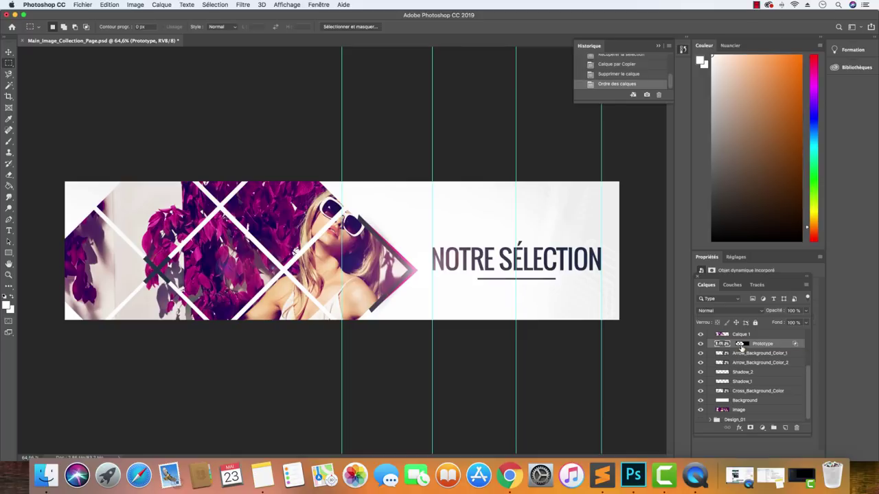
left_click(740, 345, "super")
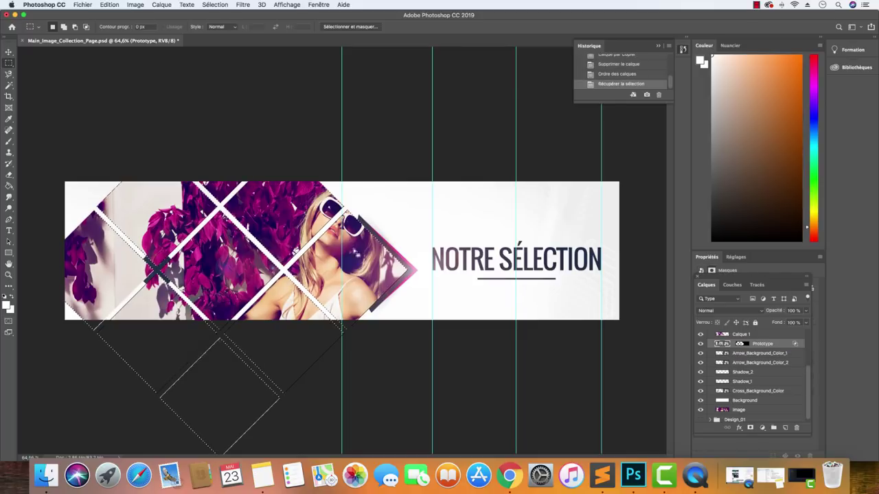
left_click(756, 398)
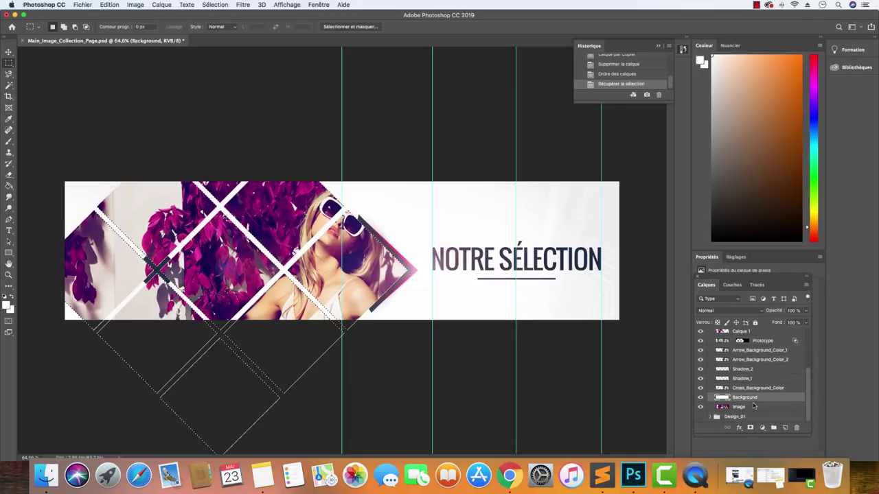
left_click(757, 407)
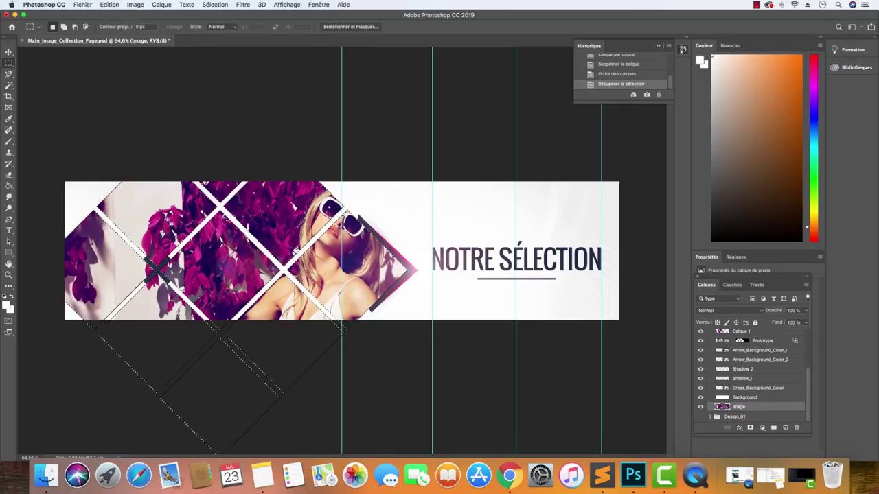
right_click(195, 241)
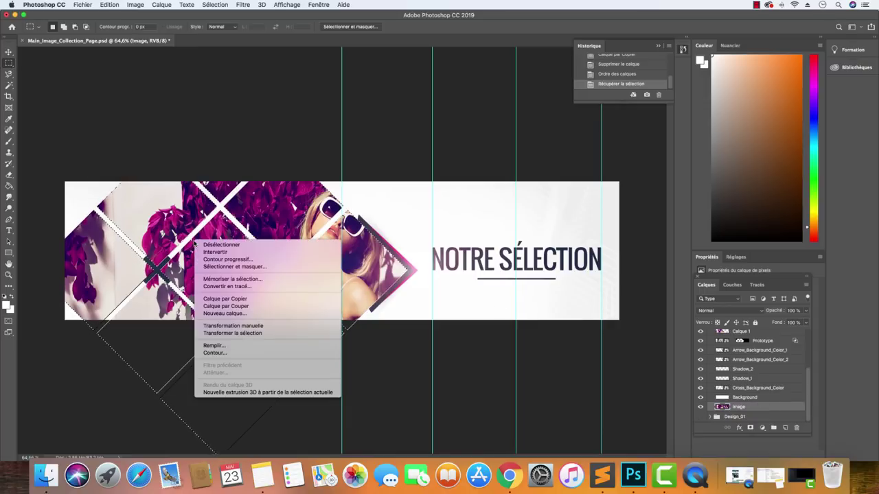
left_click(17, 49)
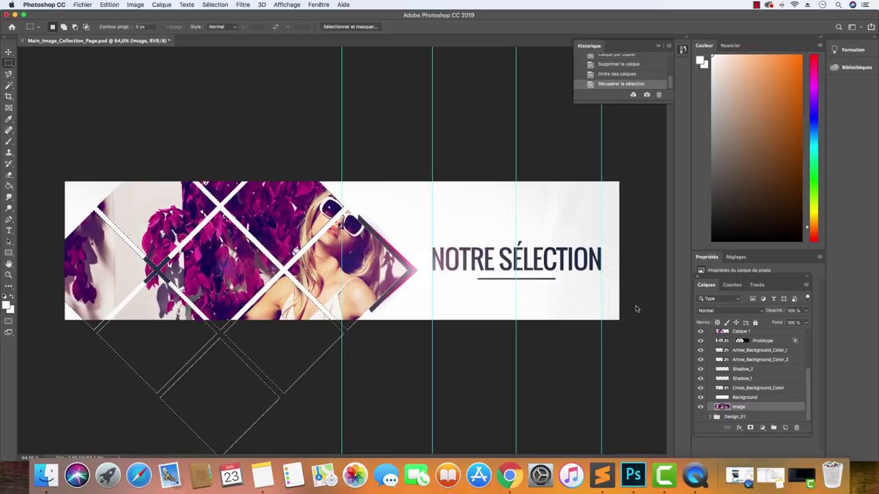
left_click(396, 264)
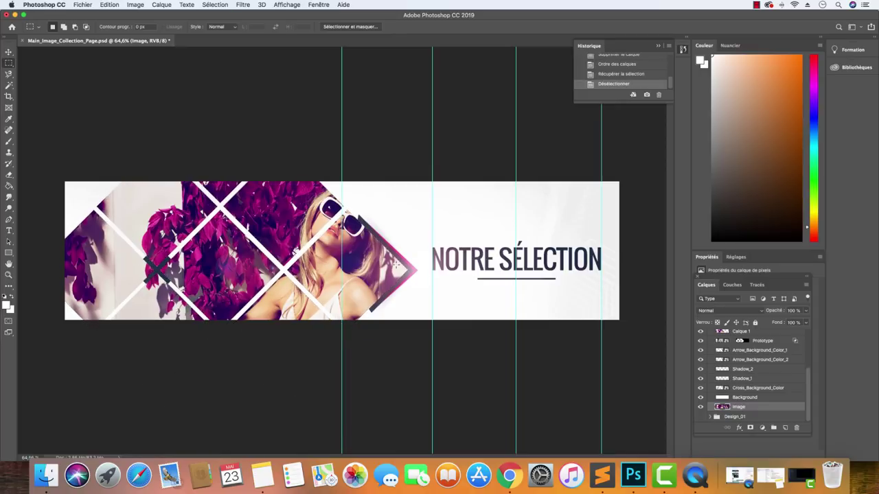
Toggle the visibility of the Arrow_Background_Color_2 layer to check which part of the arrow it colours.
scroll(406, 265, "up", 5)
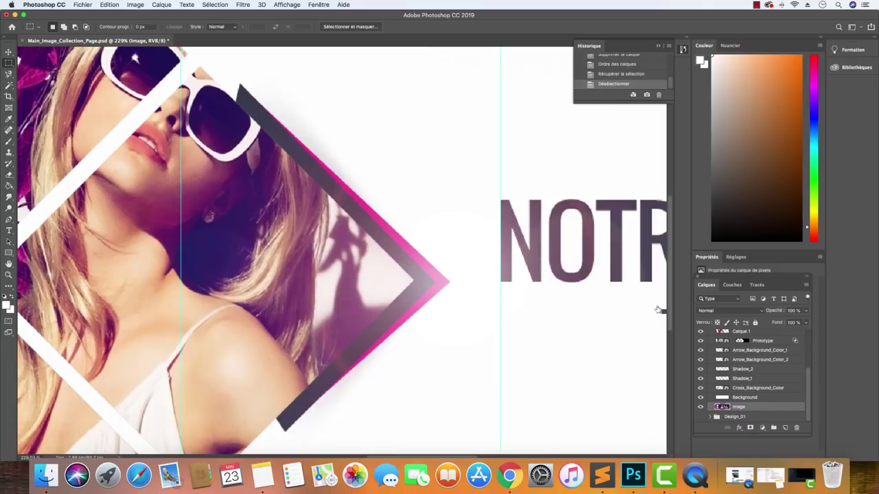
left_click(767, 371)
scroll(765, 371, "up", 1)
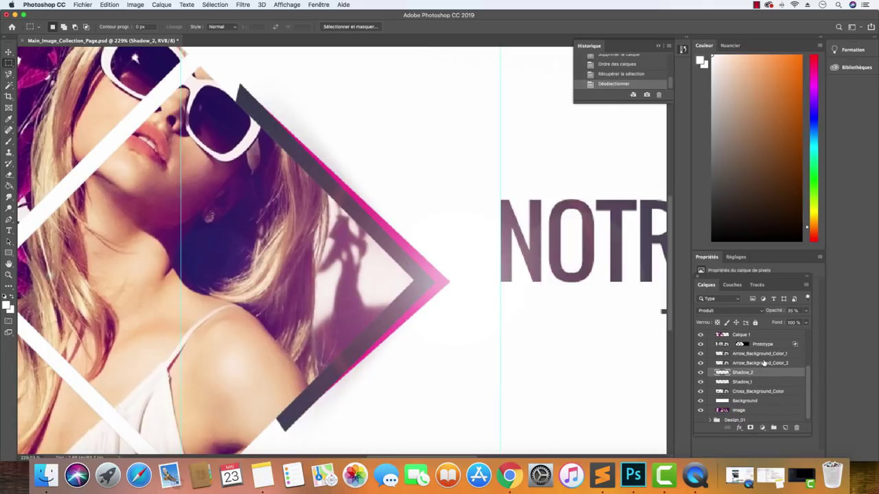
left_click(776, 363)
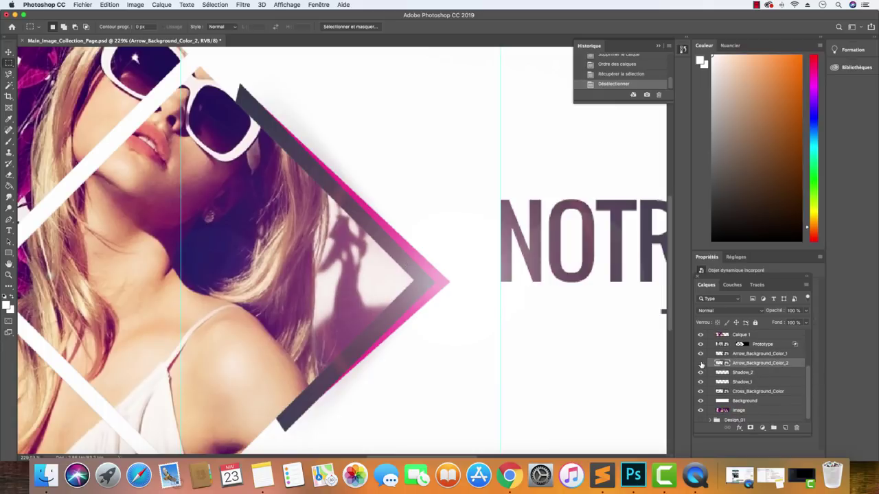
left_click(701, 364)
left_click(701, 364)
Try a near-black Color Overlay on the Arrow_Background_Color_2 layer, and cancel the colour and the layer style.
double_click(796, 364)
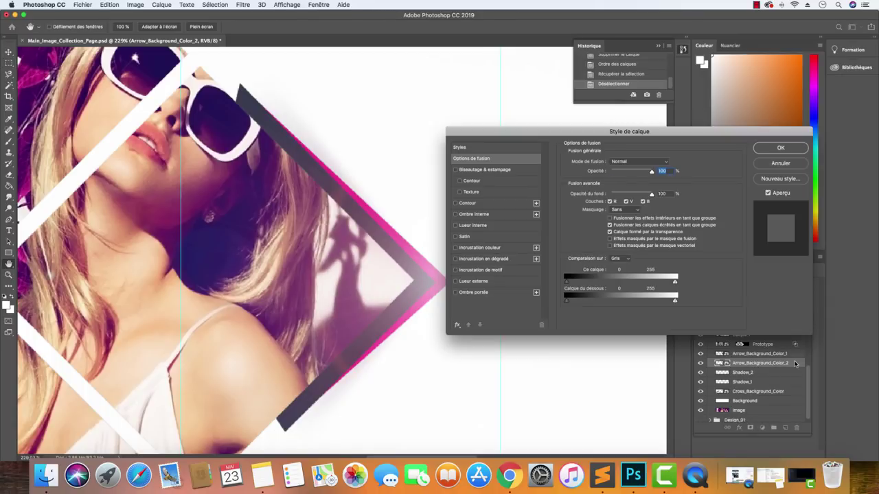
left_click(492, 249)
left_click(670, 162)
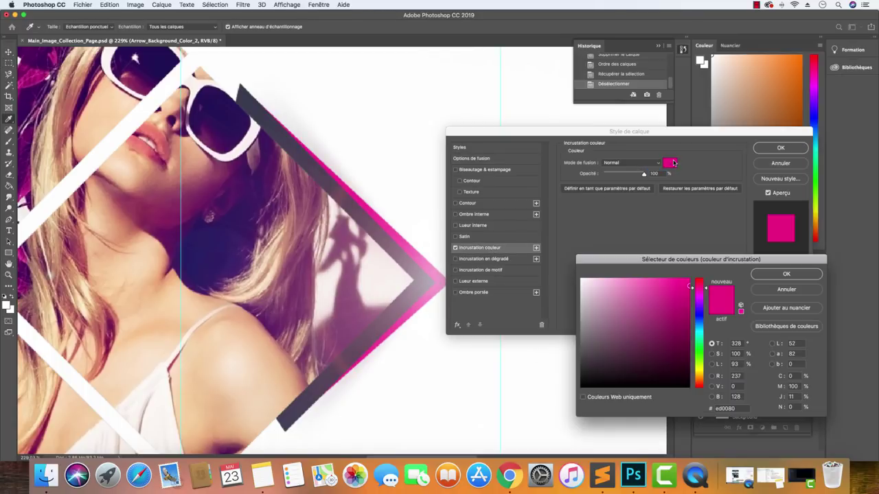
left_click(689, 386)
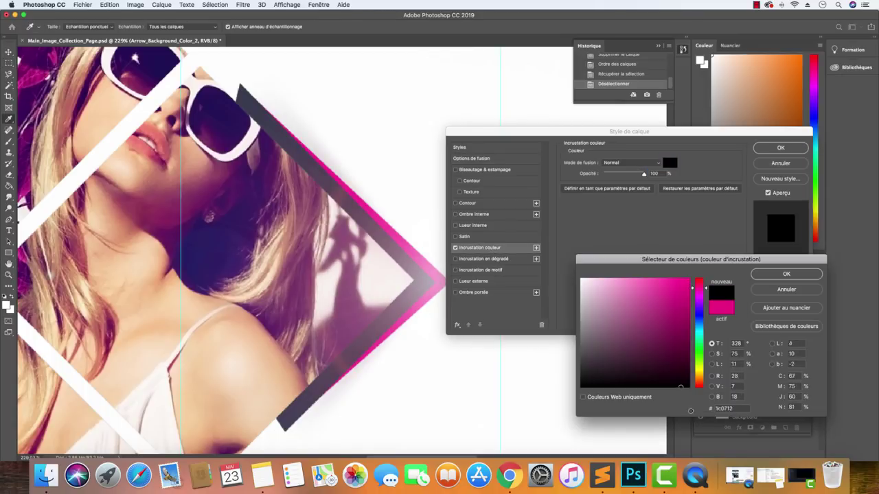
left_click(796, 290)
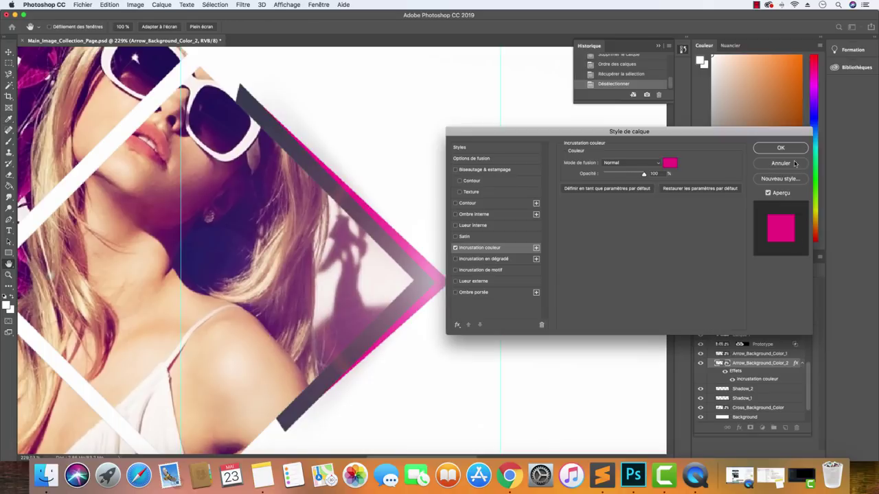
left_click(783, 164)
Examine the dark cross on the photo grid up close and select its Cross_Background_Color layer.
key("super+0")
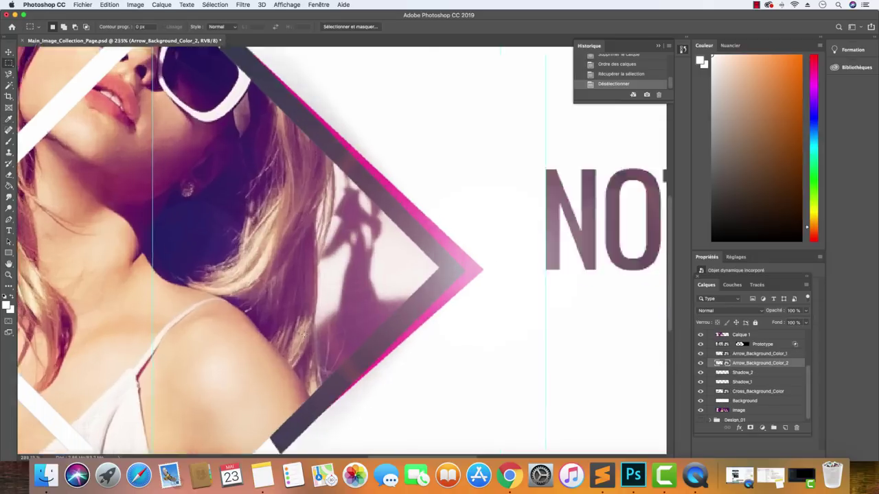
scroll(137, 273, "up", 5)
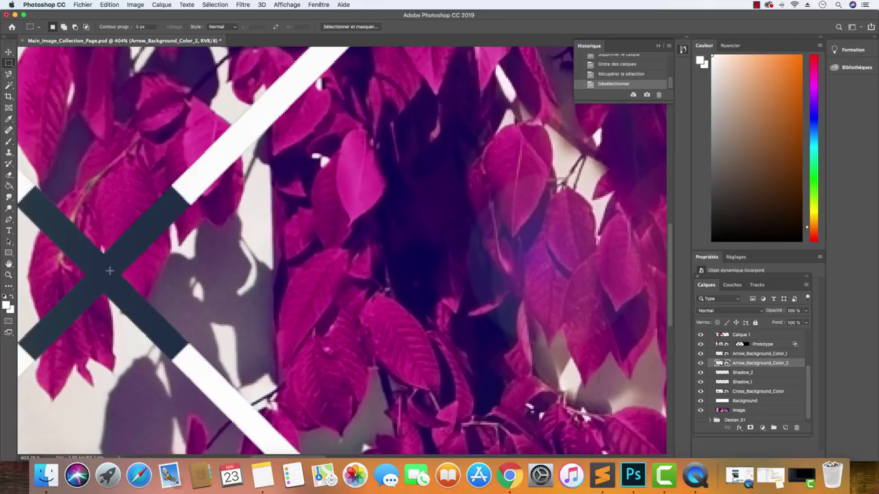
left_click(774, 397)
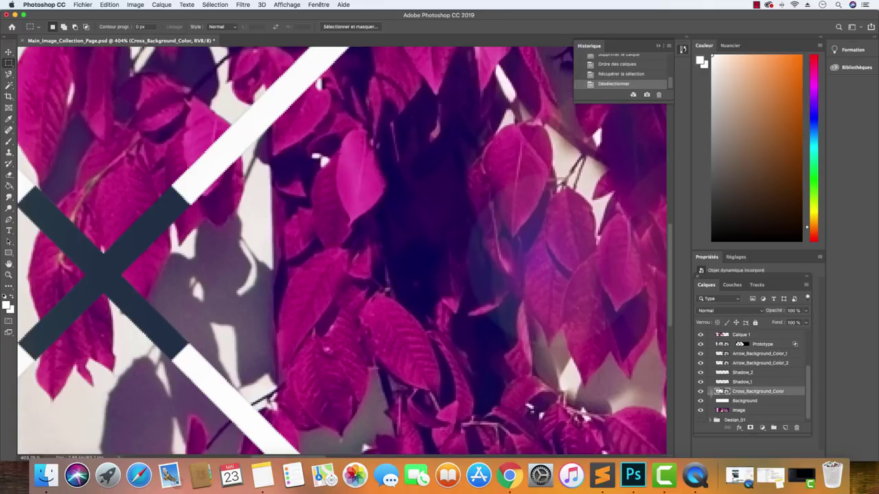
scroll(204, 364, "down", 1)
scroll(204, 364, "down", 3)
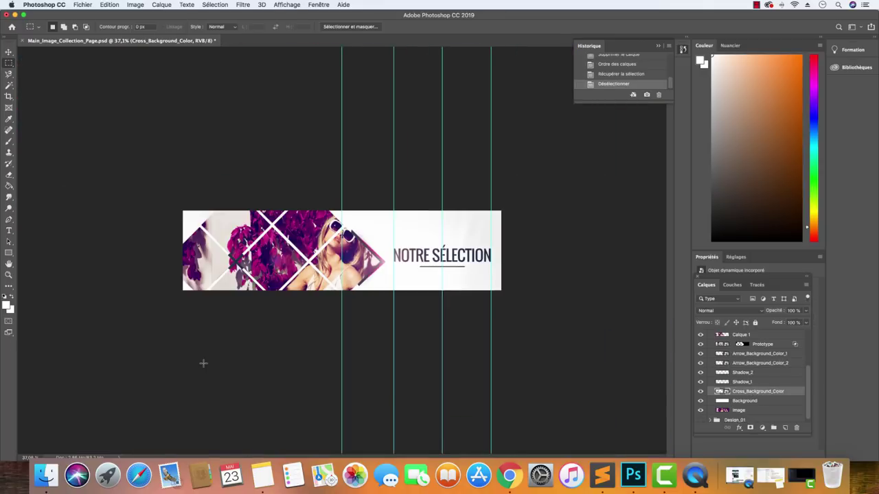
Flatten the banner image into a single background layer, discarding the hidden layers.
right_click(758, 385)
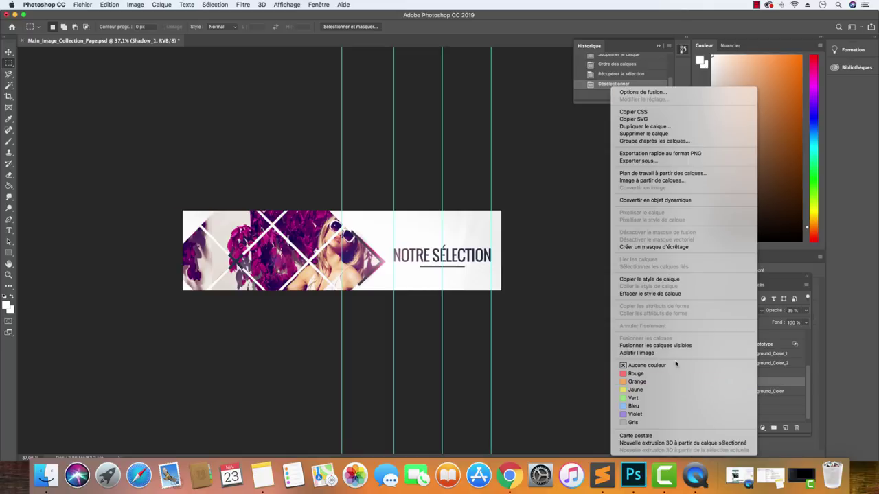
left_click(675, 355)
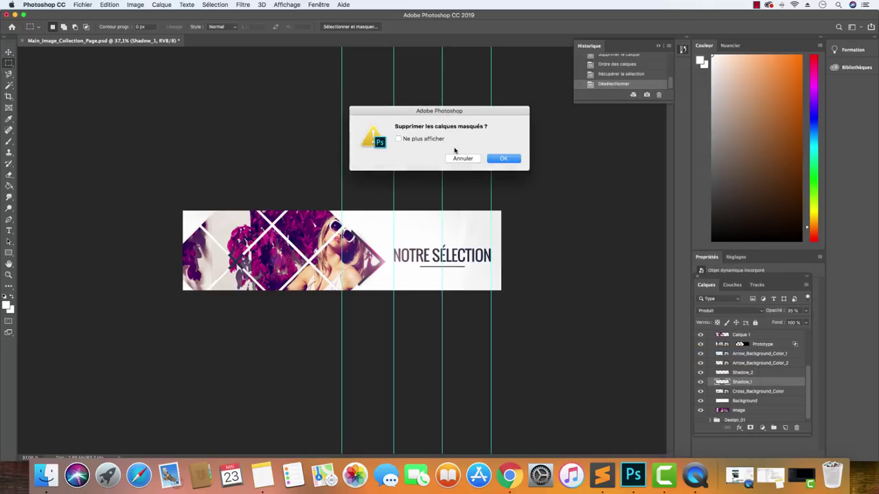
left_click(492, 160)
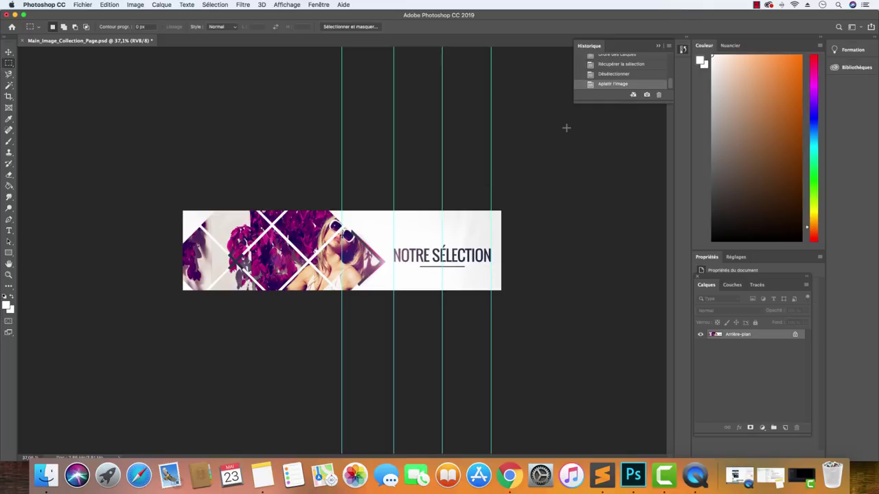
Export the flattened 2000 x 500 px banner as a JPG at 60% quality into the Bureau folder.
key("super+alt+shift+w")
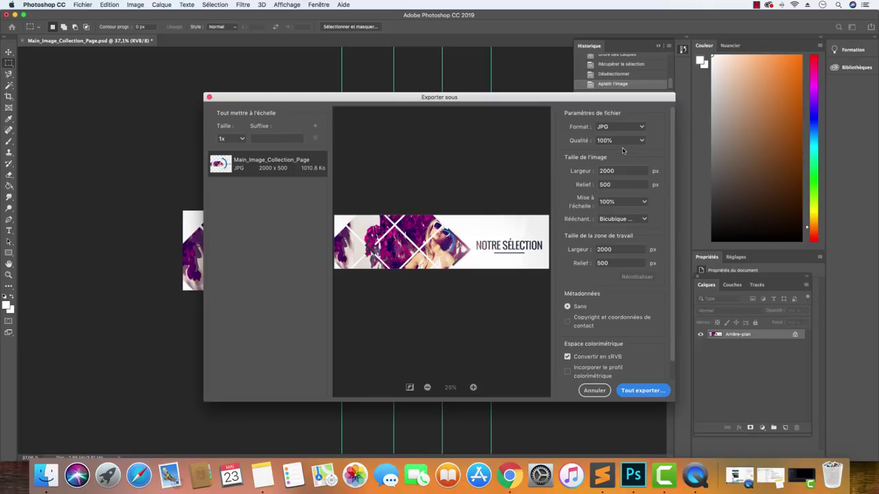
left_click(584, 140)
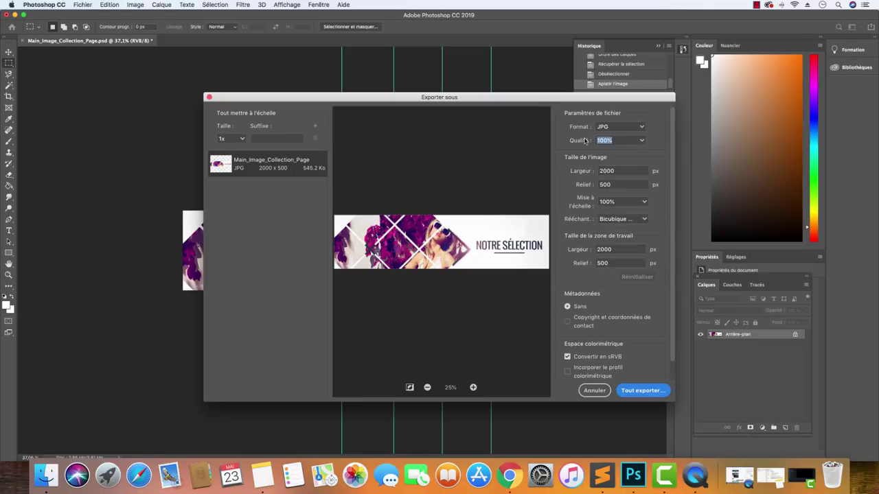
type("60")
left_click(646, 397)
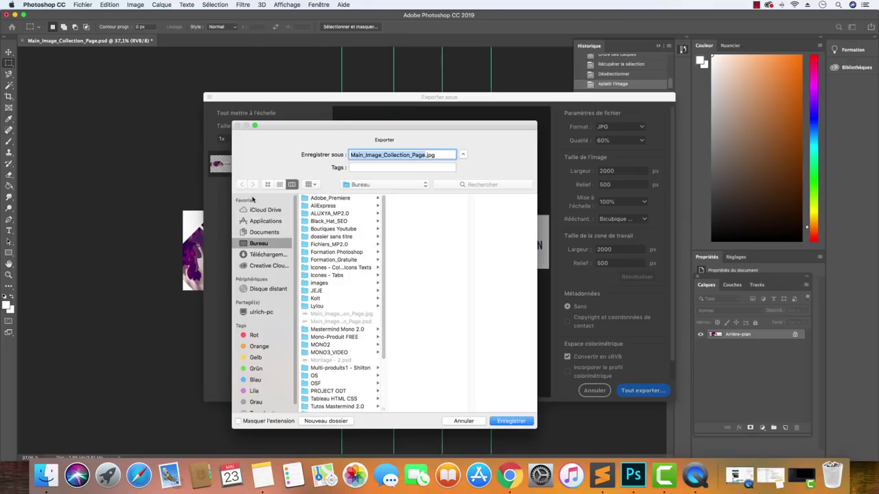
left_click(425, 155)
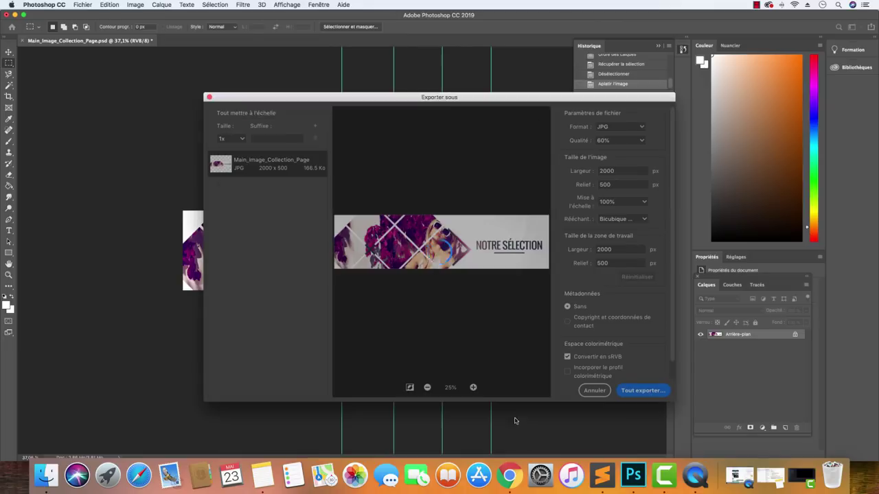
Switch to Chrome and replace the NOTRE SÉLECTION collection image in Shopify with Main_Image_Collection_Page1.jpg from the Bureau folder.
left_click(514, 421)
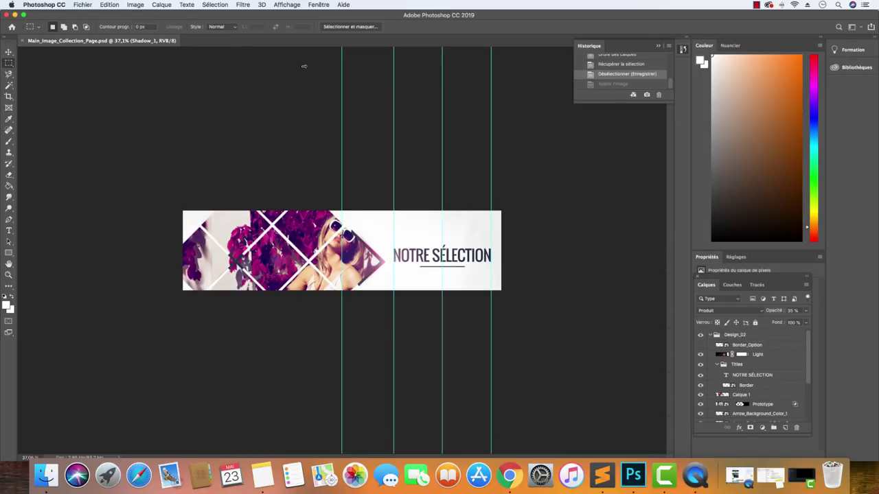
left_click(509, 475)
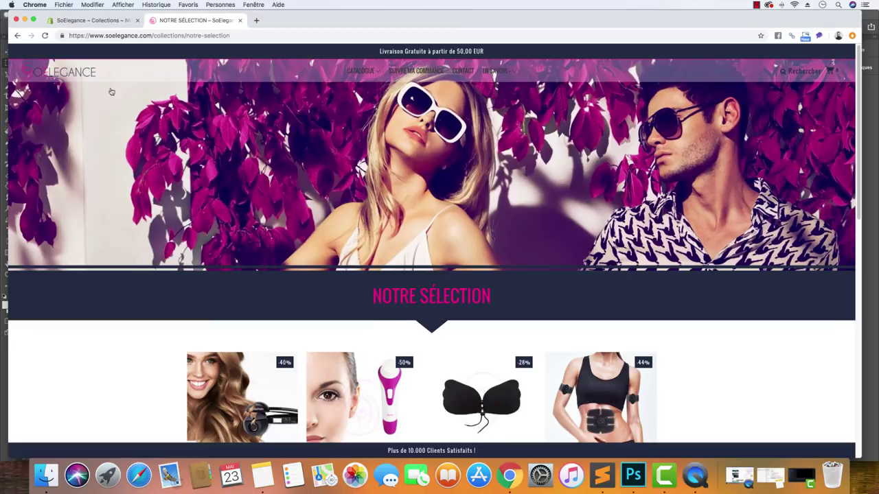
left_click(91, 20)
left_click(636, 259)
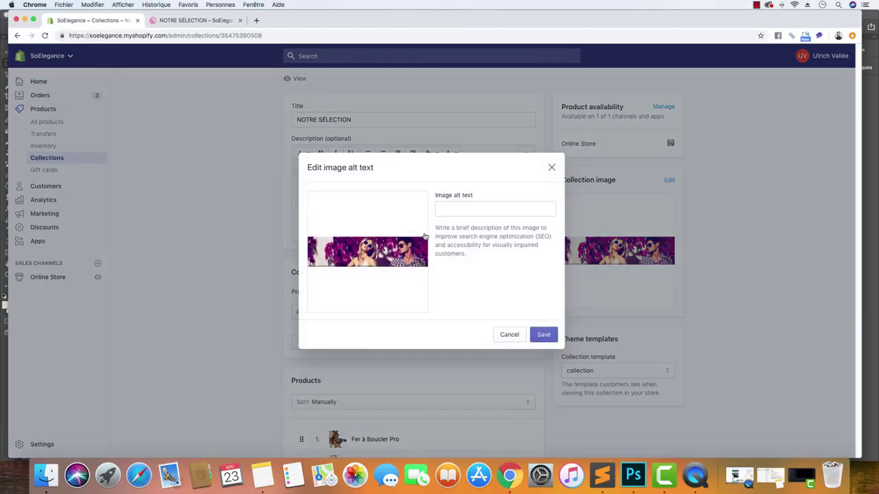
left_click(398, 260)
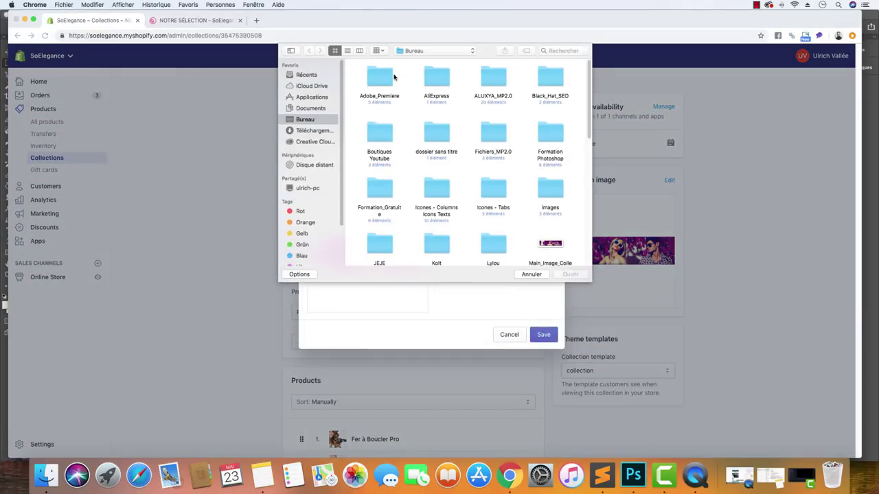
scroll(443, 146, "down", 5)
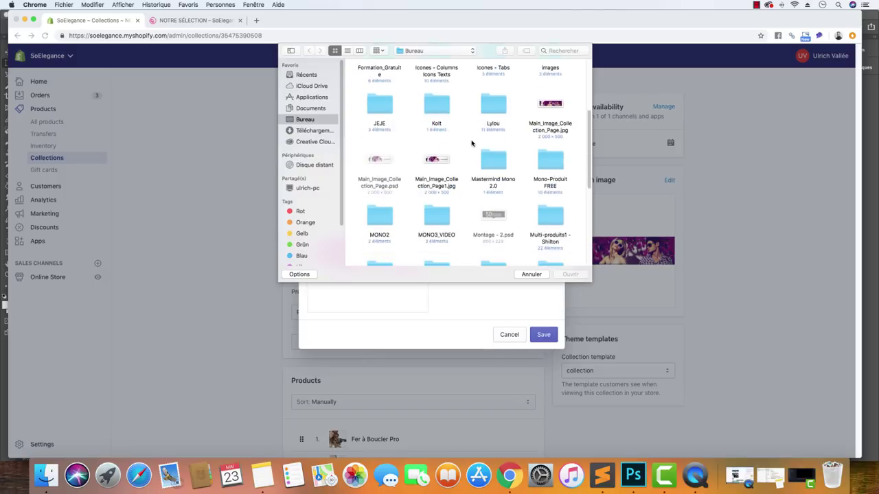
left_click(450, 184)
left_click(570, 274)
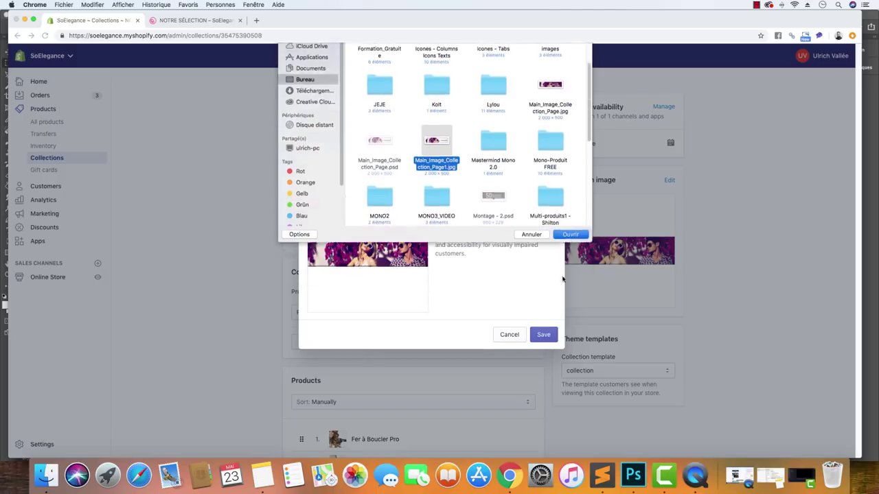
Confirm the image dialog with the alt text left empty and save the NOTRE SÉLECTION collection.
left_click(543, 335)
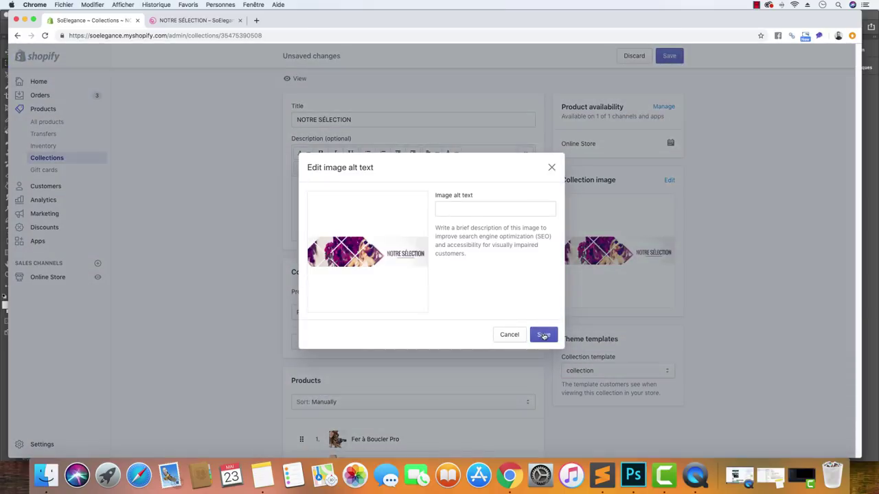
left_click(543, 335)
left_click(568, 249)
left_click(502, 208)
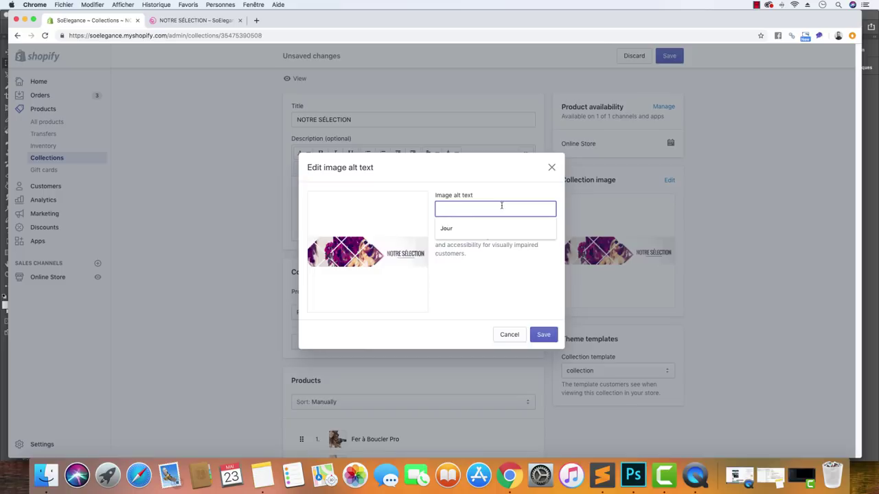
left_click(543, 337)
left_click(673, 62)
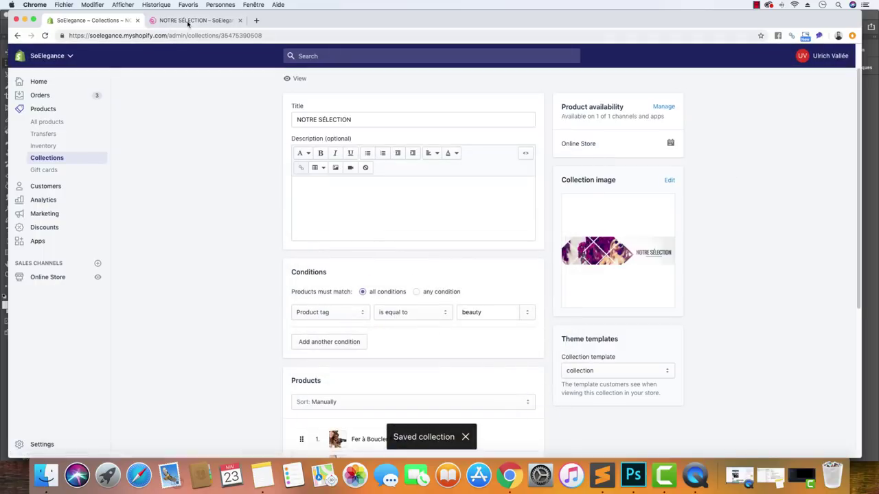
Reload the public NOTRE SÉLECTION collection page to check its banner against the saved collection image.
key("ctrl+Tab")
left_click(44, 35)
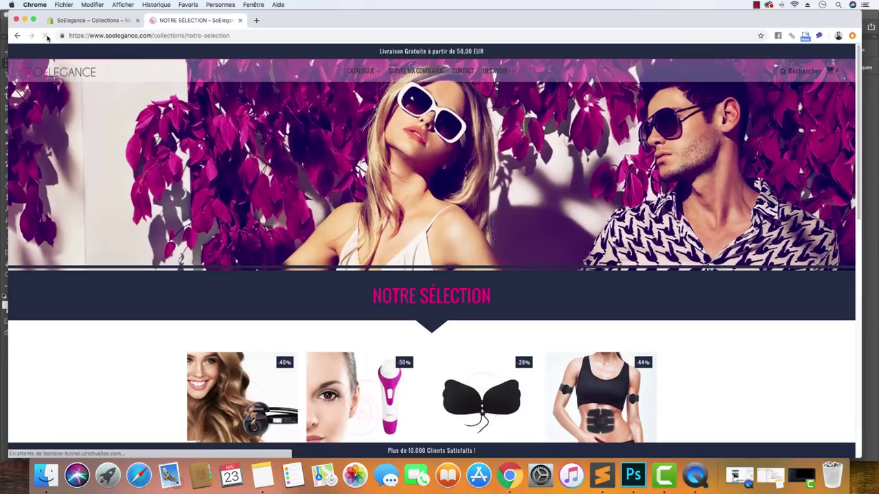
left_click(89, 20)
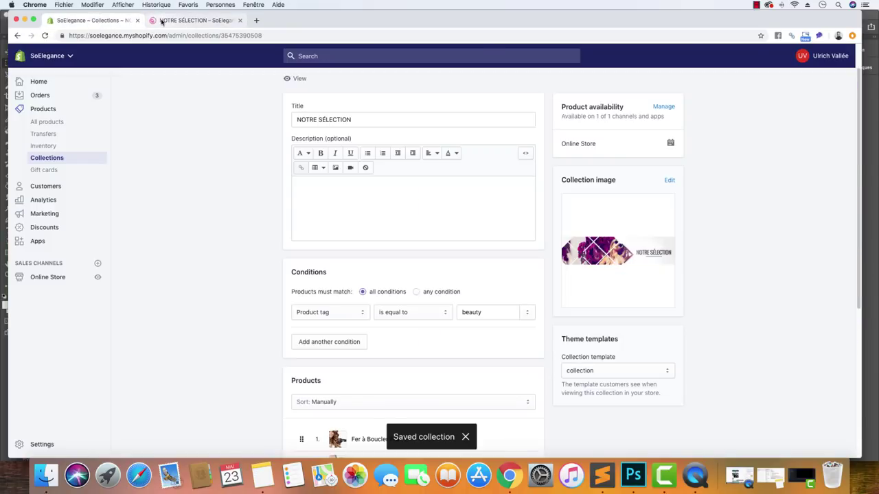
left_click(194, 20)
left_click(45, 36)
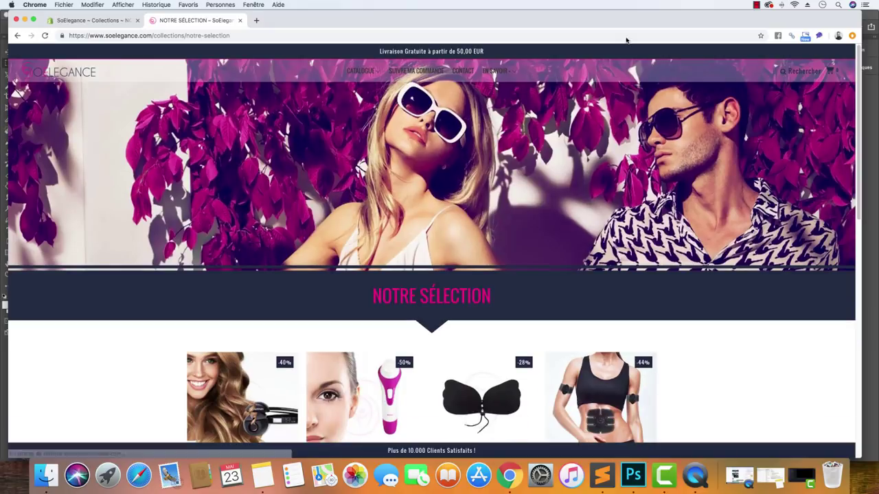
Clear the browser's cached images and files for all time periods, keeping the history and cookies.
left_click(852, 36)
mouse_move(729, 196)
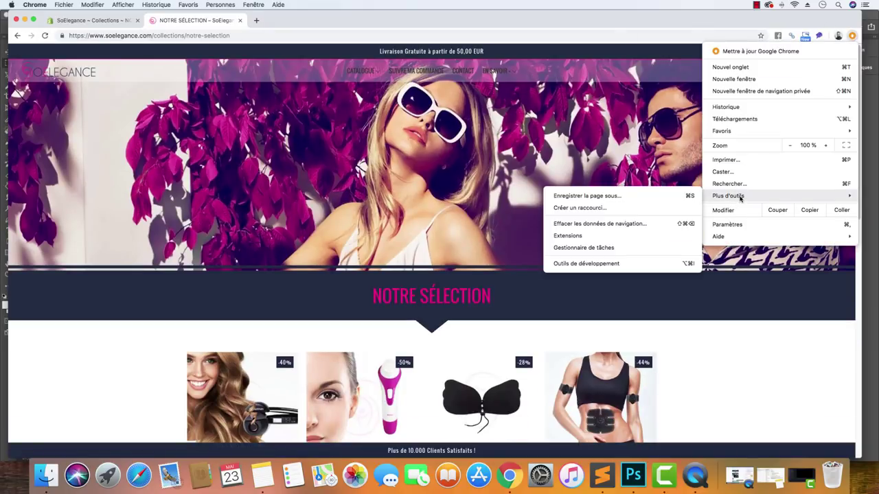
left_click(628, 229)
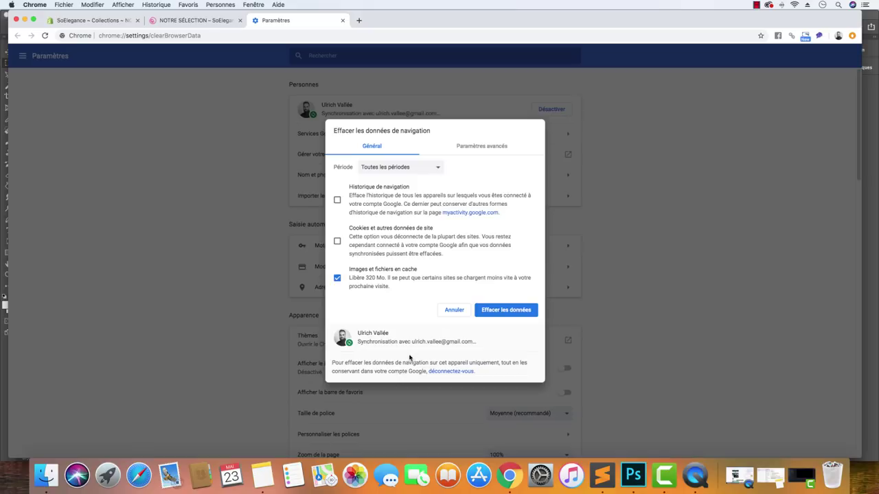
left_click(506, 309)
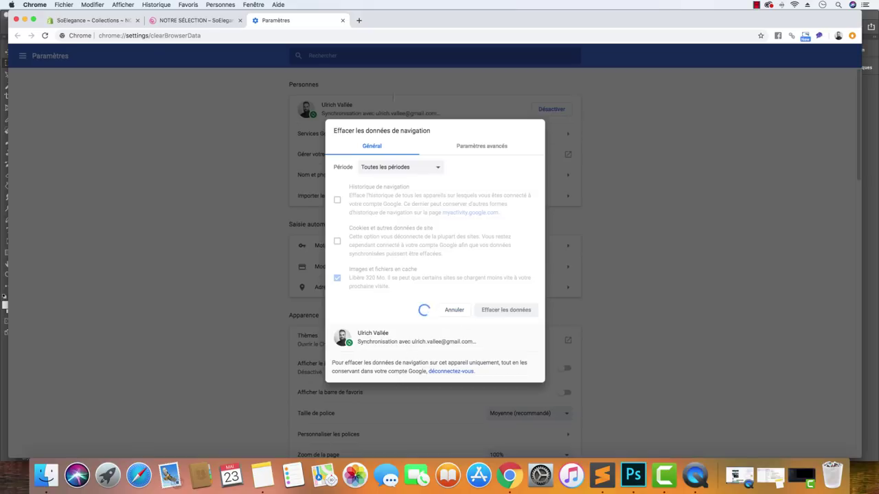
Recheck the banner on the public collection page by reloading it with the cache cleared.
left_click(165, 19)
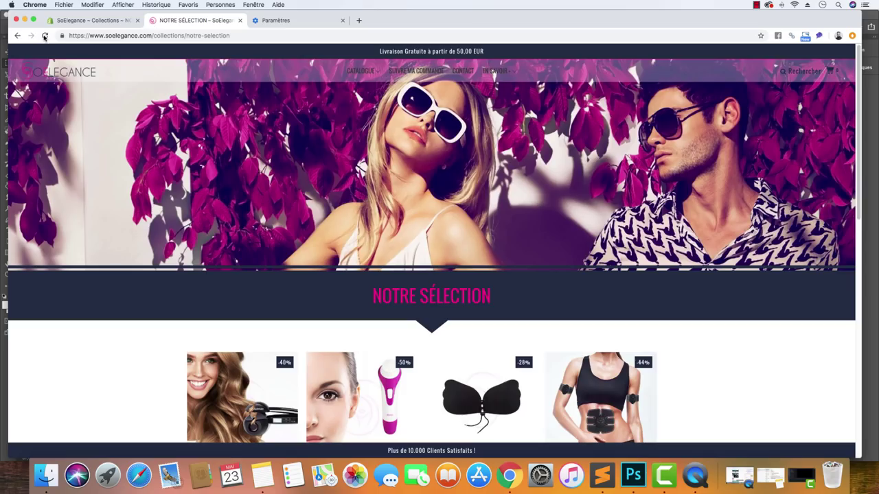
left_click(44, 36)
left_click(108, 21)
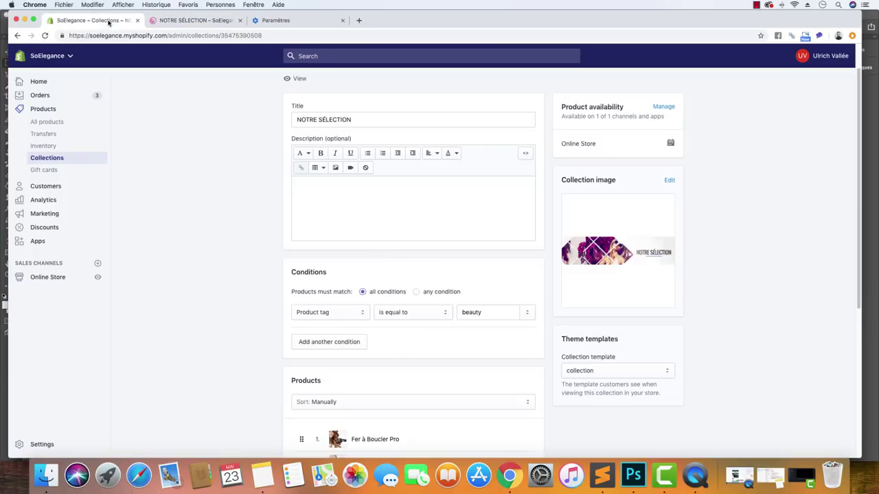
left_click(190, 20)
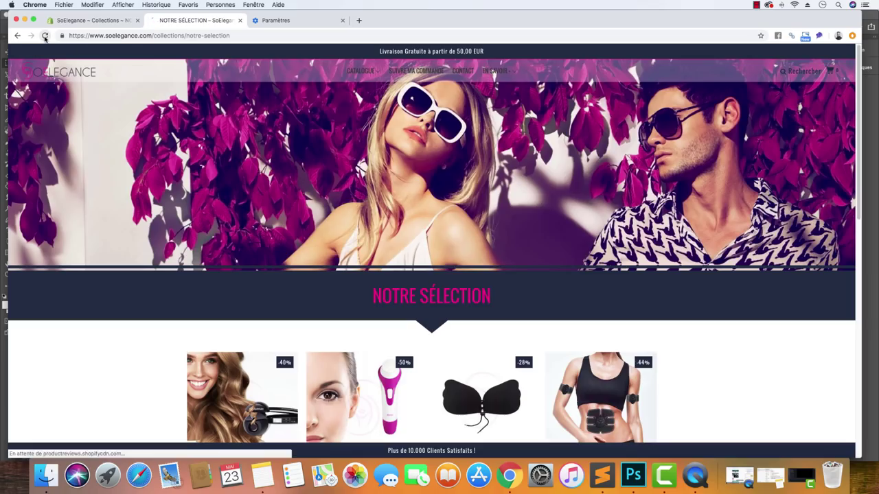
left_click(44, 36)
Copy the collection page's address and open it in a private browsing window to check the banner.
right_click(217, 35)
key("super+c")
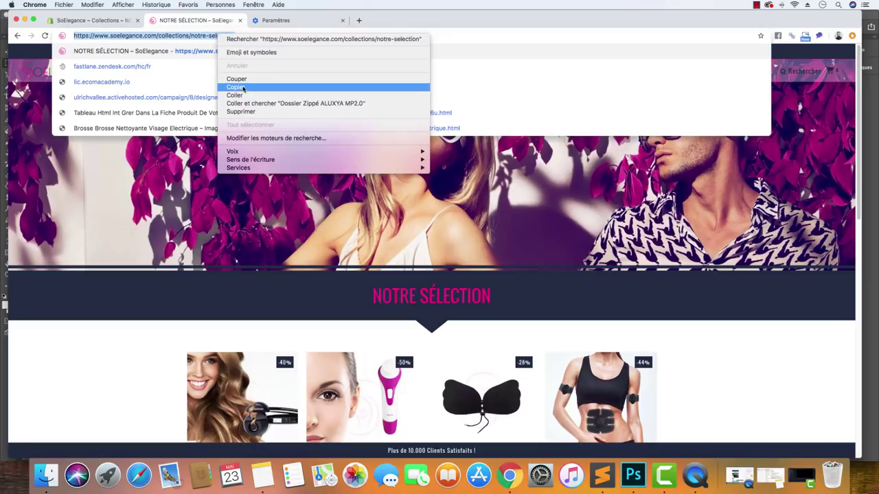
left_click(236, 87)
left_click(852, 38)
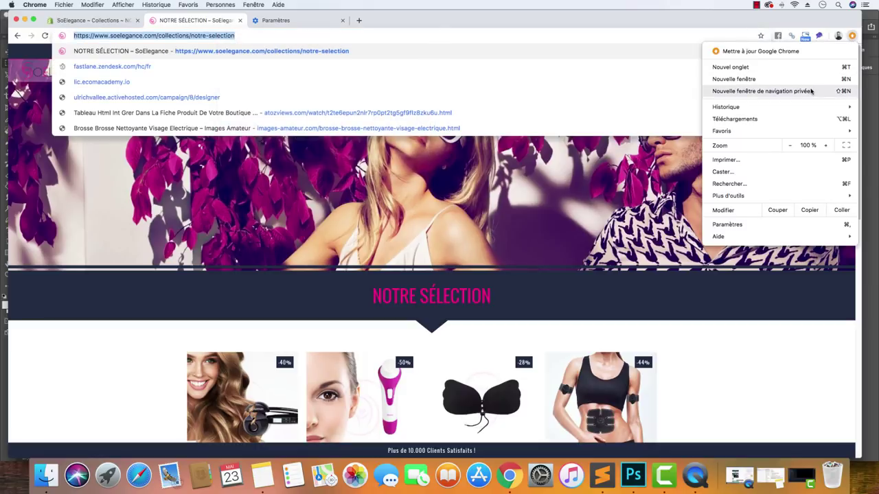
left_click(810, 90)
key("super+v")
key("Return")
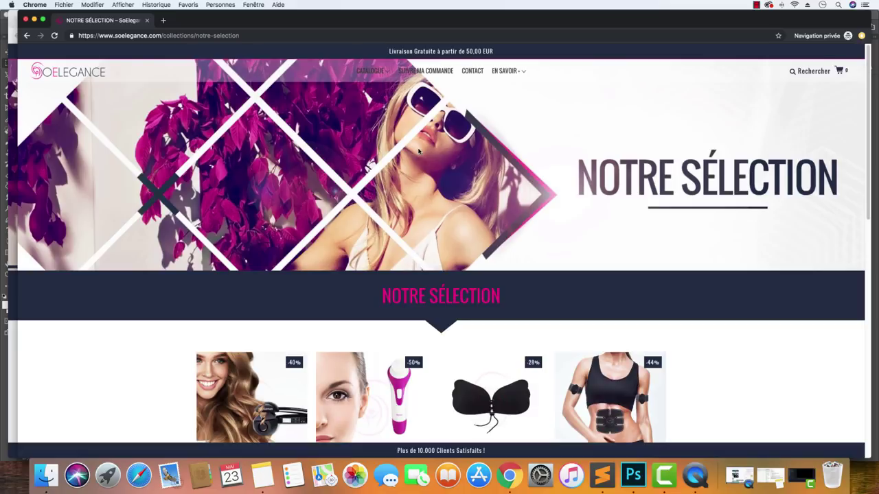
Switch to Photoshop, collapse the Design_02 group, hide it and show the Design_01 group instead.
left_click(633, 480)
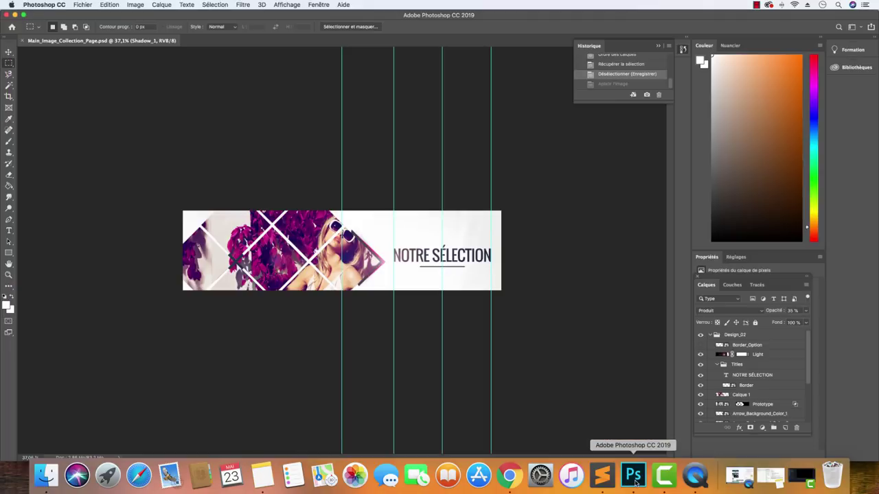
left_click(717, 335)
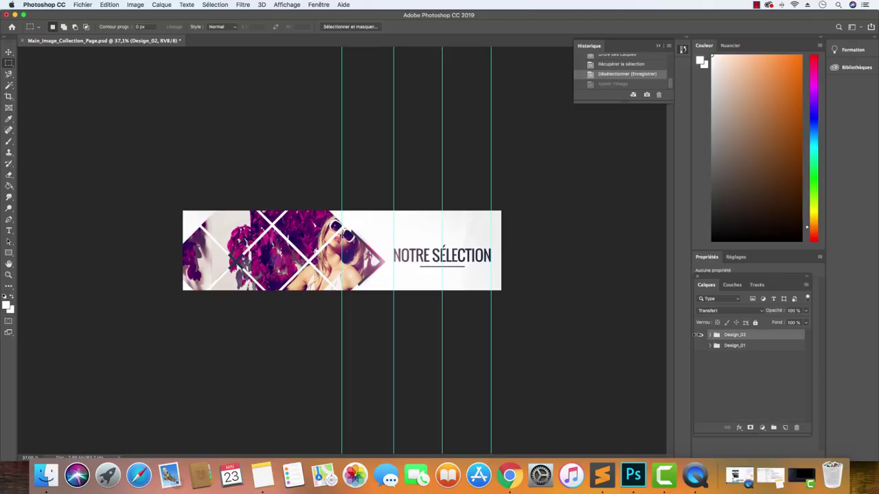
left_click(700, 335)
left_click(700, 346)
left_click(730, 345)
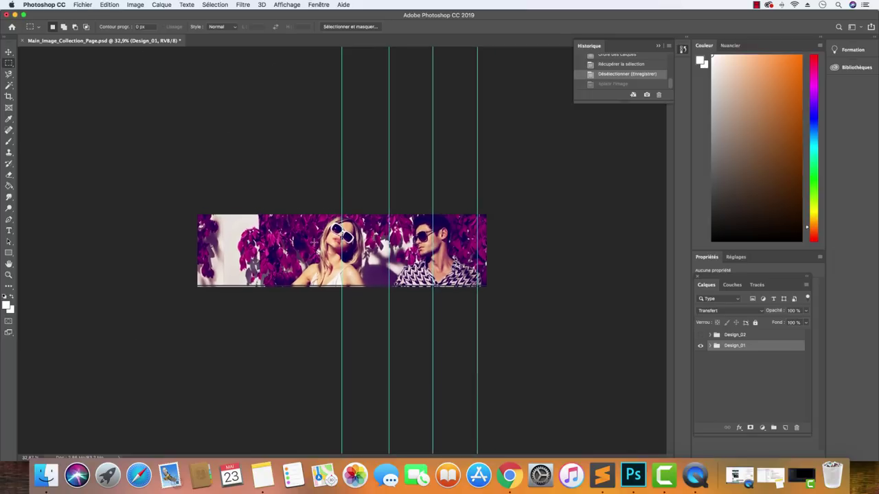
key("super+plus")
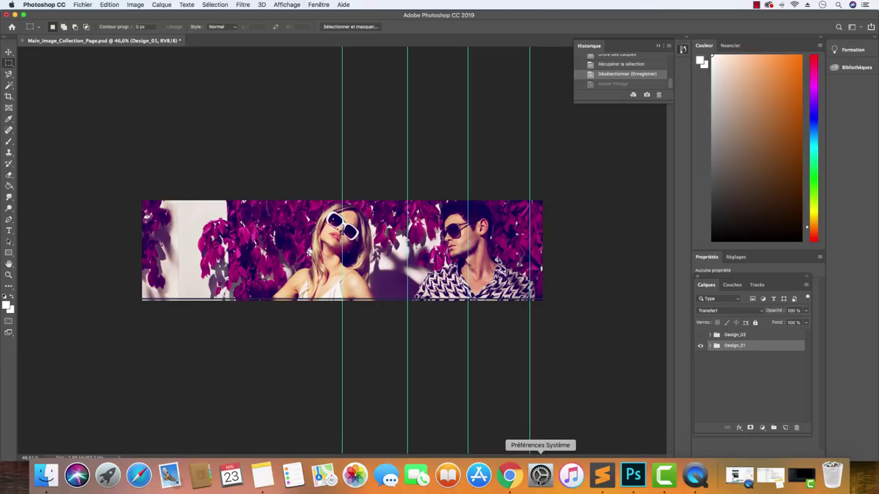
Switch to Chrome and compare the collection banner in the private window with the one in the regular window.
left_click(509, 475)
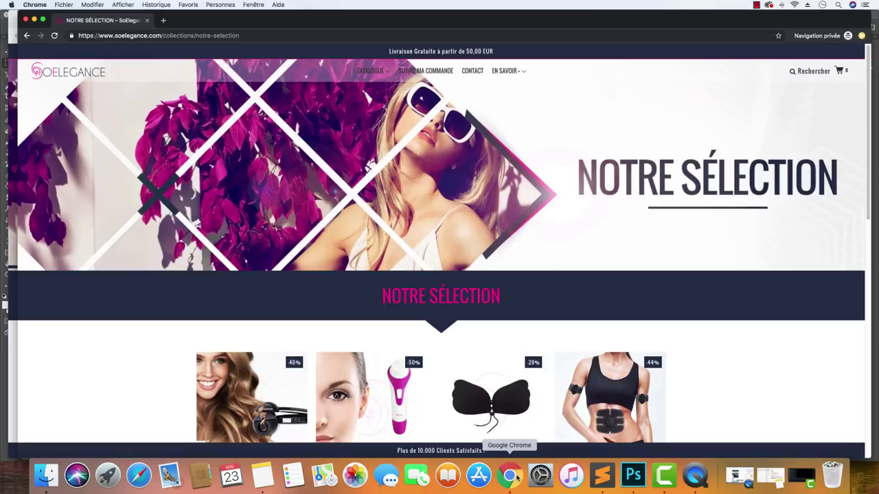
left_click(13, 29)
key("super+l")
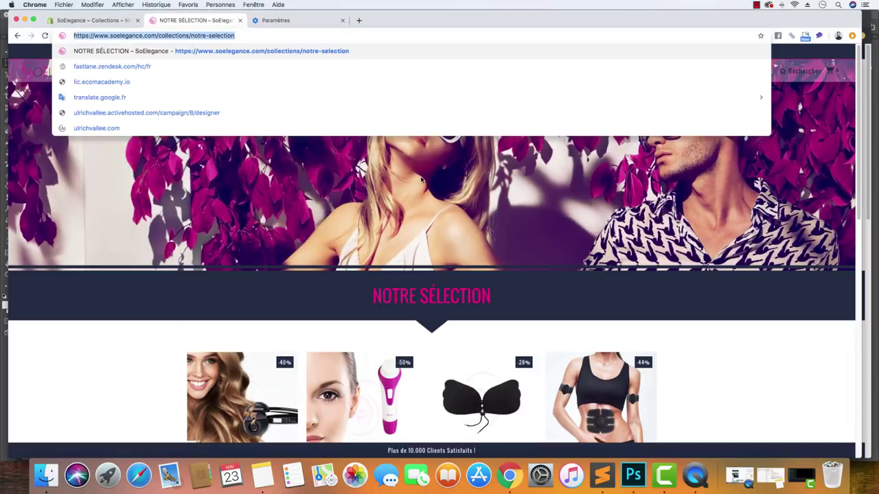
left_click(399, 261)
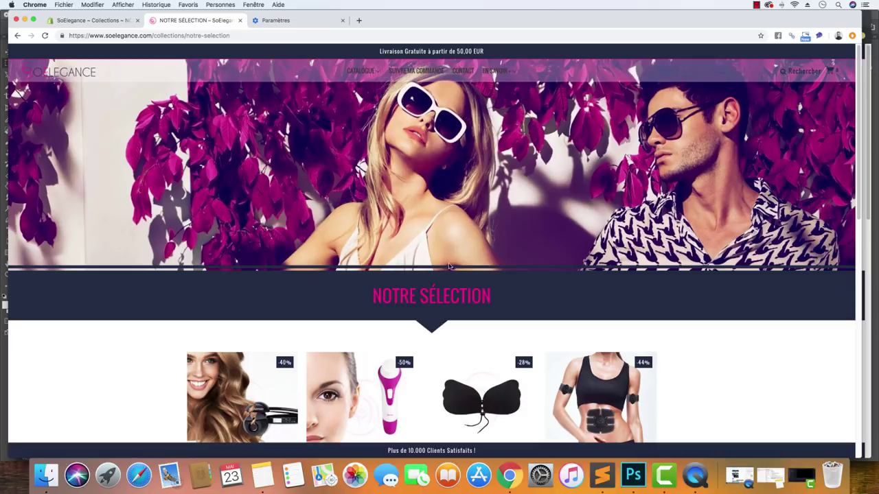
Open the fastlane-2-53-active theme's customizer in a new tab from the Shopify themes page, and close the Paramètres tab.
left_click(93, 21)
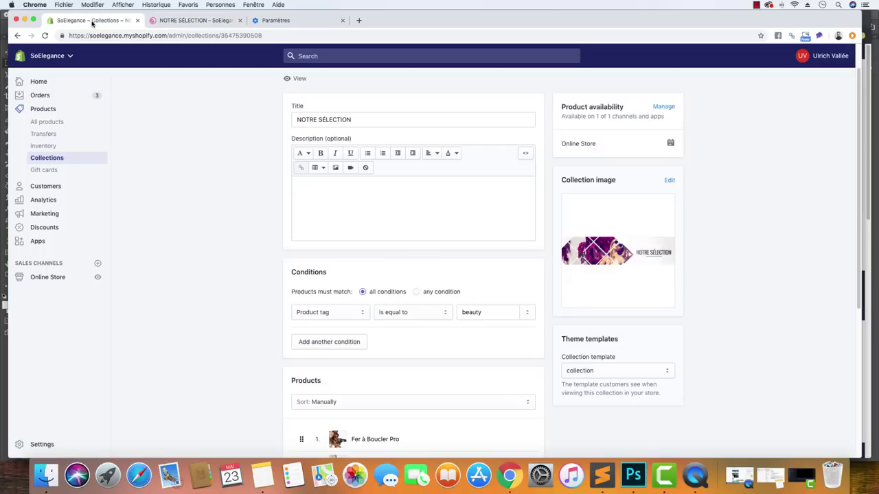
left_click(48, 277)
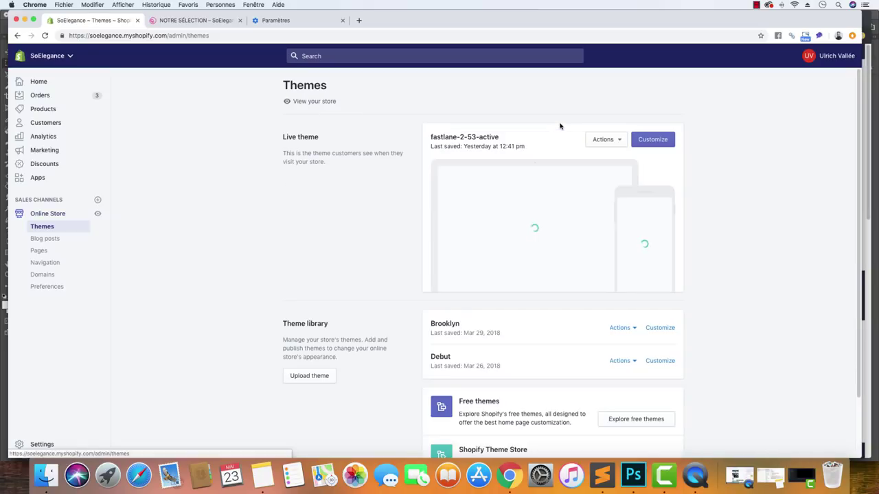
left_click(653, 139, "super")
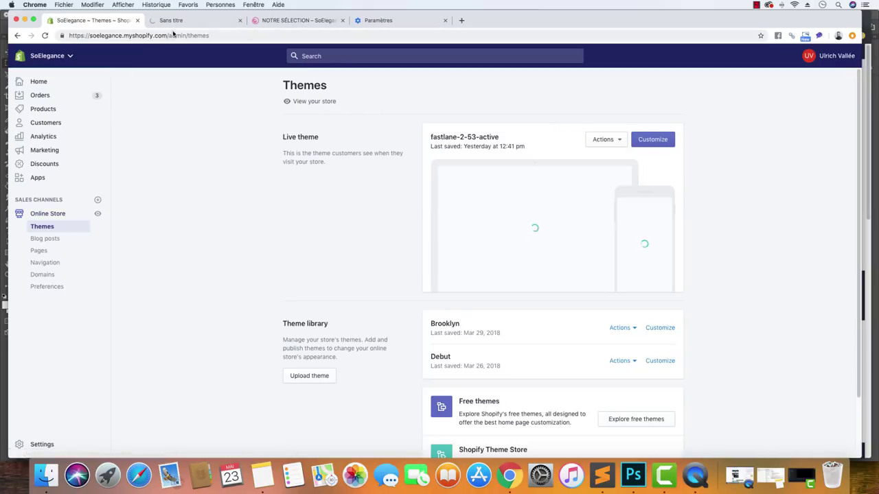
left_click(447, 20)
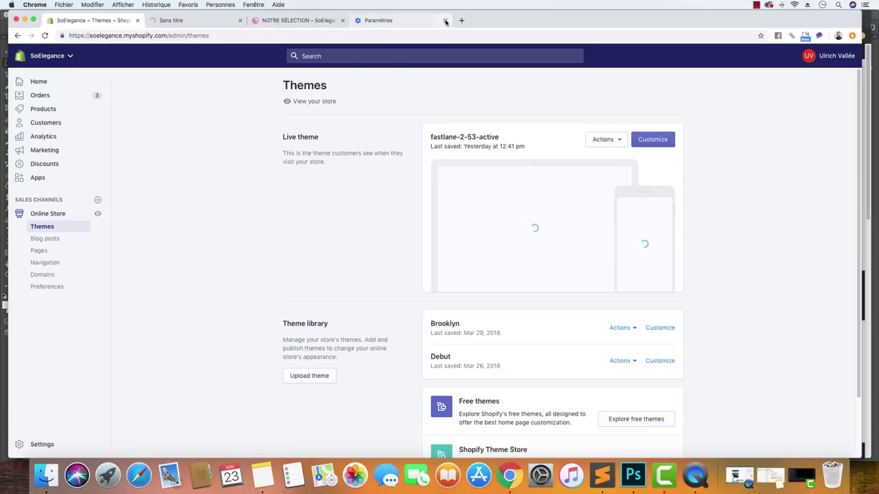
Switch to Photoshop and quit it without saving the changes to Main_Image_Collection_Page.psd.
left_click(631, 483)
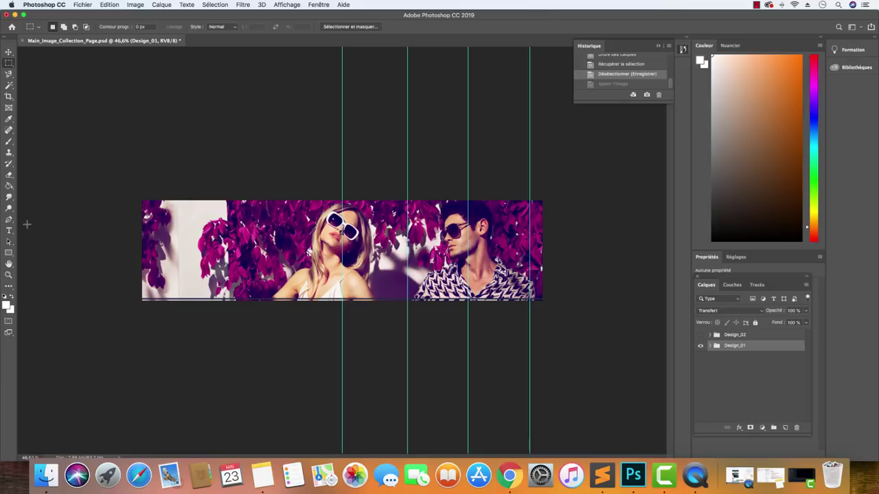
left_click(9, 14)
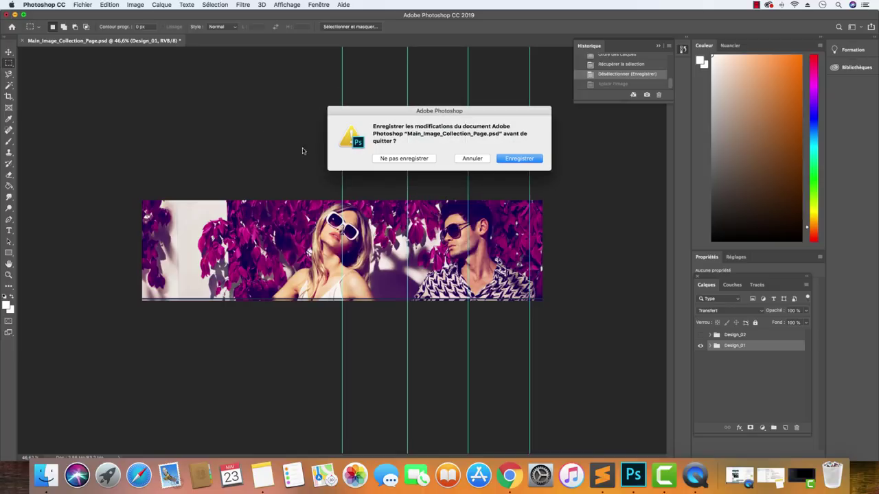
left_click(404, 158)
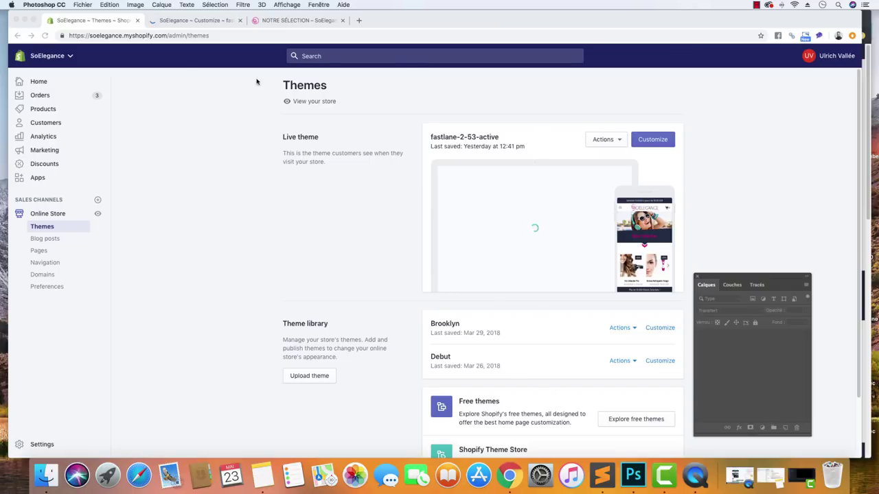
Switch to Chrome's theme customizer tab and display the Collection pages template in the preview.
left_click(184, 21)
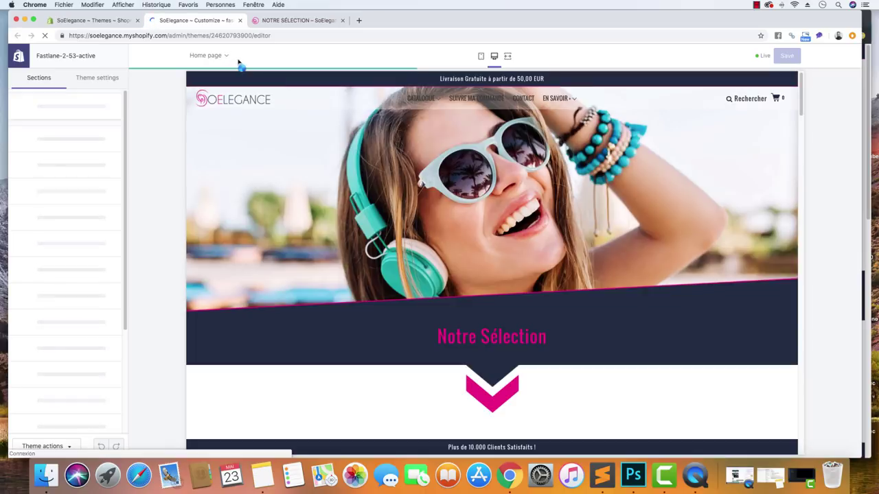
left_click(227, 57)
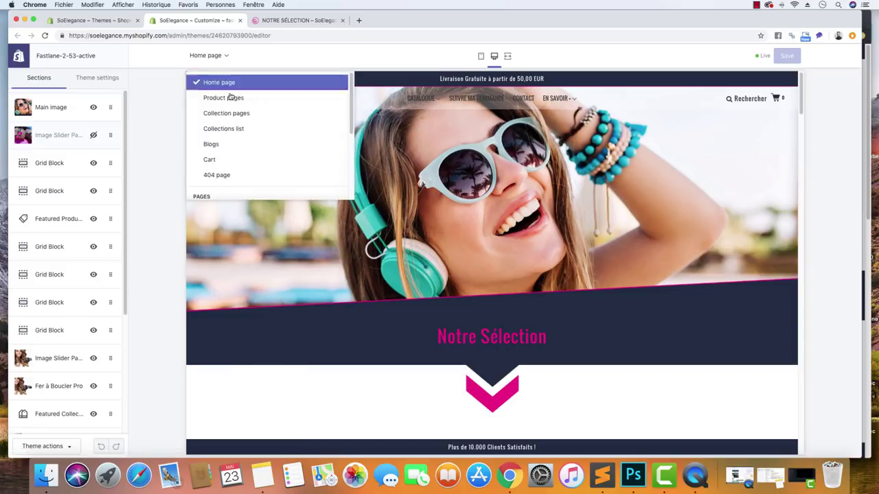
left_click(229, 113)
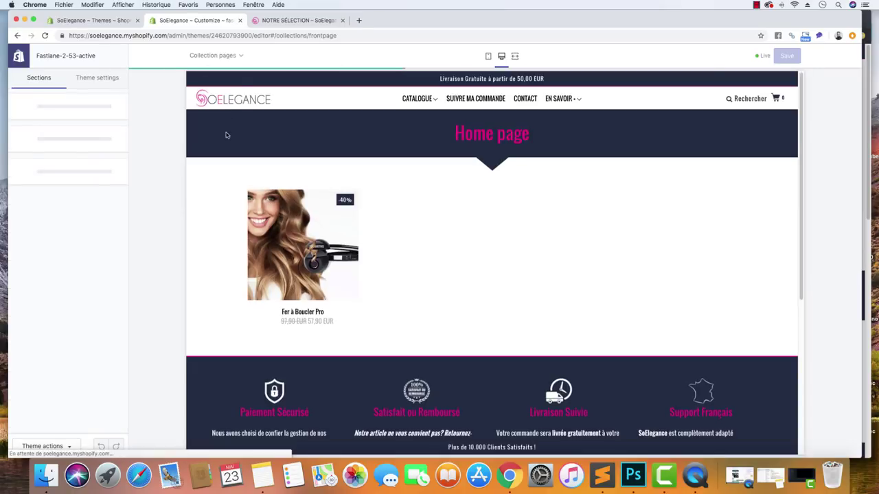
Look through the customizer's previewable pages, open the Collections list and preview the NOTRE SÉLECTION collection.
left_click(216, 55)
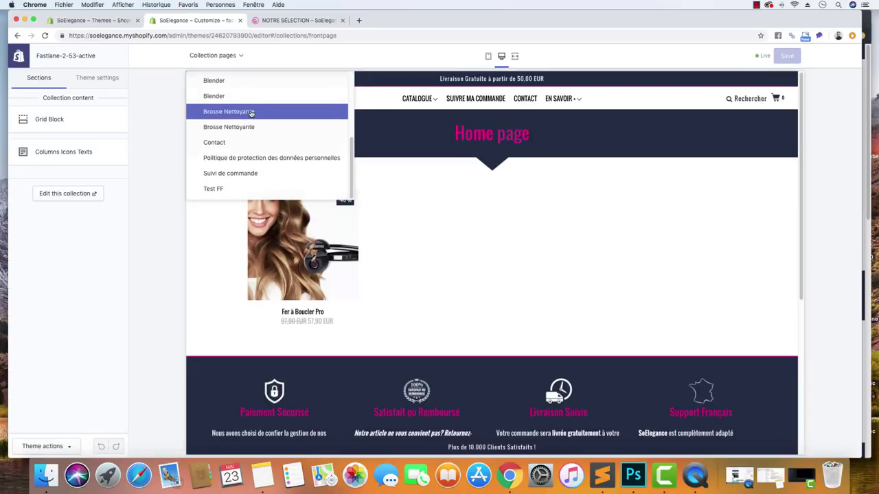
scroll(256, 152, "up", 2)
scroll(257, 152, "up", 3)
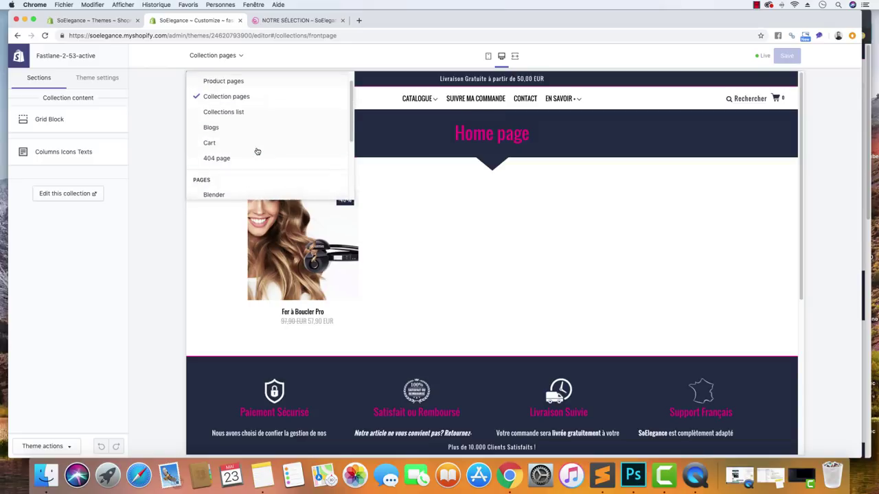
scroll(258, 151, "down", 4)
scroll(257, 151, "up", 3)
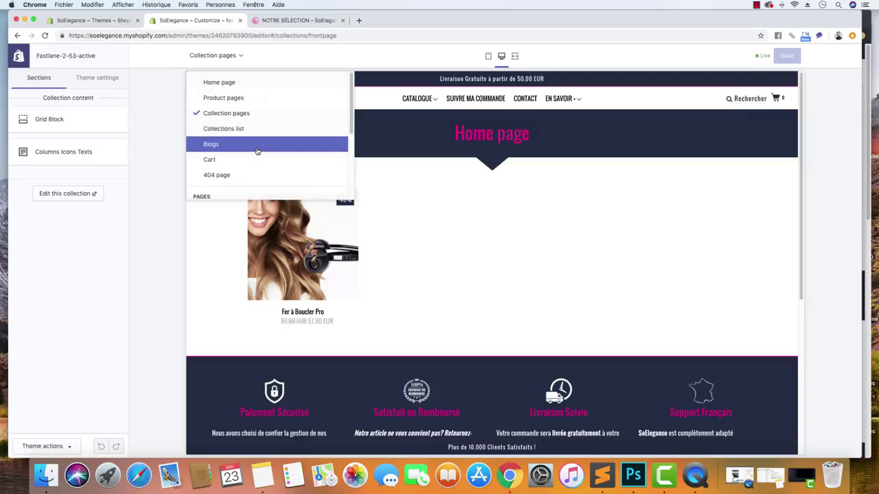
scroll(257, 151, "down", 5)
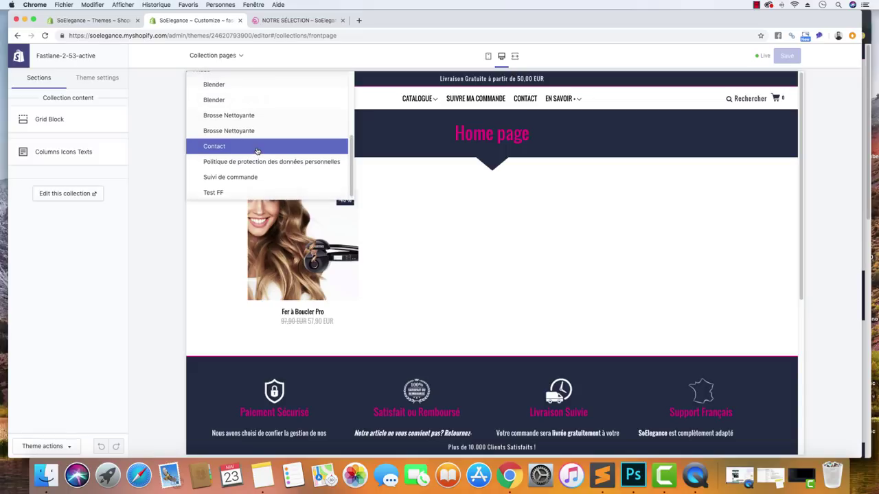
scroll(257, 151, "up", 5)
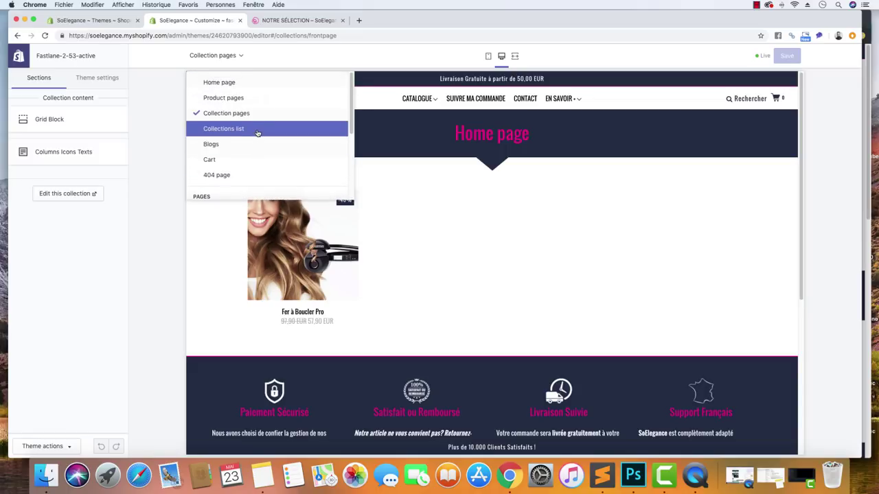
left_click(257, 129)
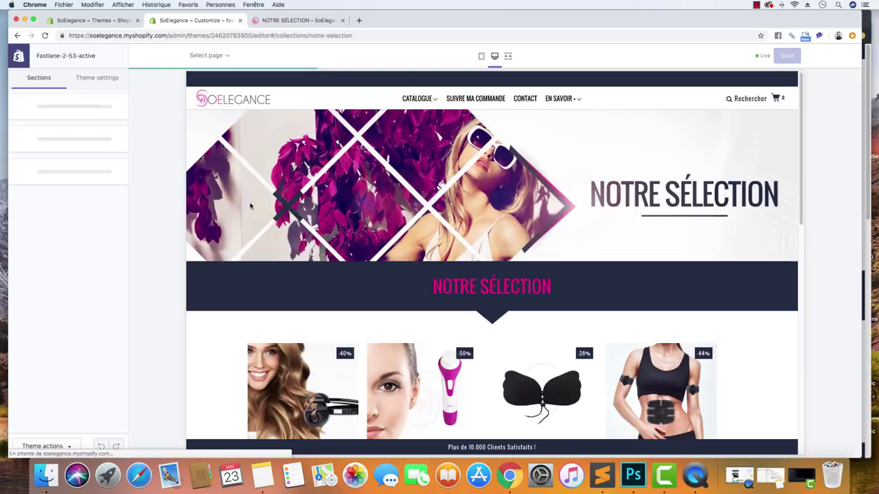
Open the Collection page group of the theme settings and turn the collection image off and back on.
left_click(95, 81)
scroll(48, 187, "down", 5)
scroll(51, 188, "down", 3)
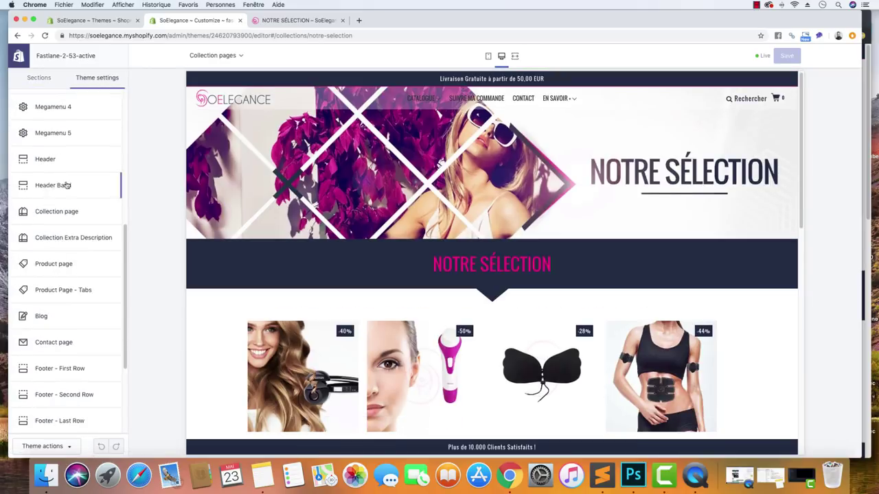
left_click(69, 210)
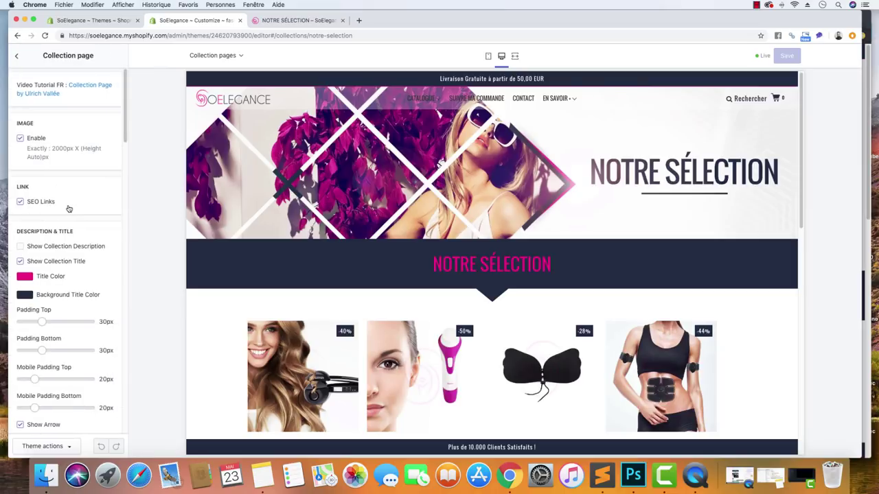
left_click(20, 139)
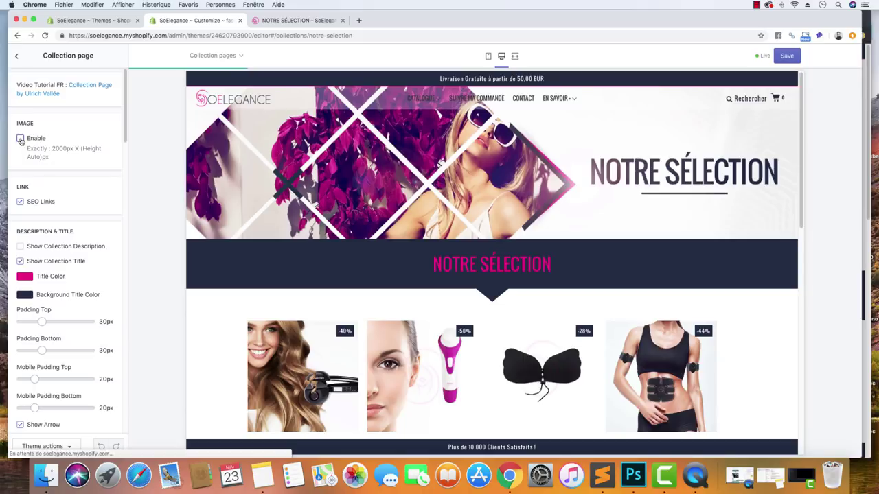
left_click(21, 139)
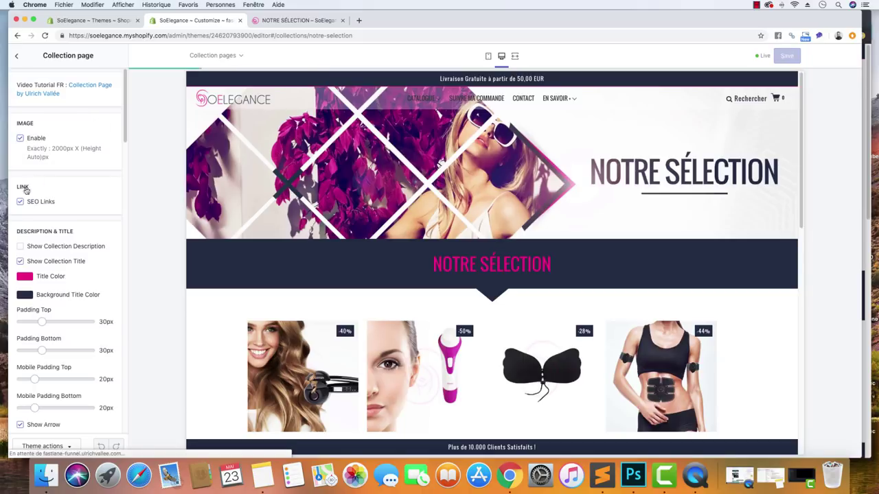